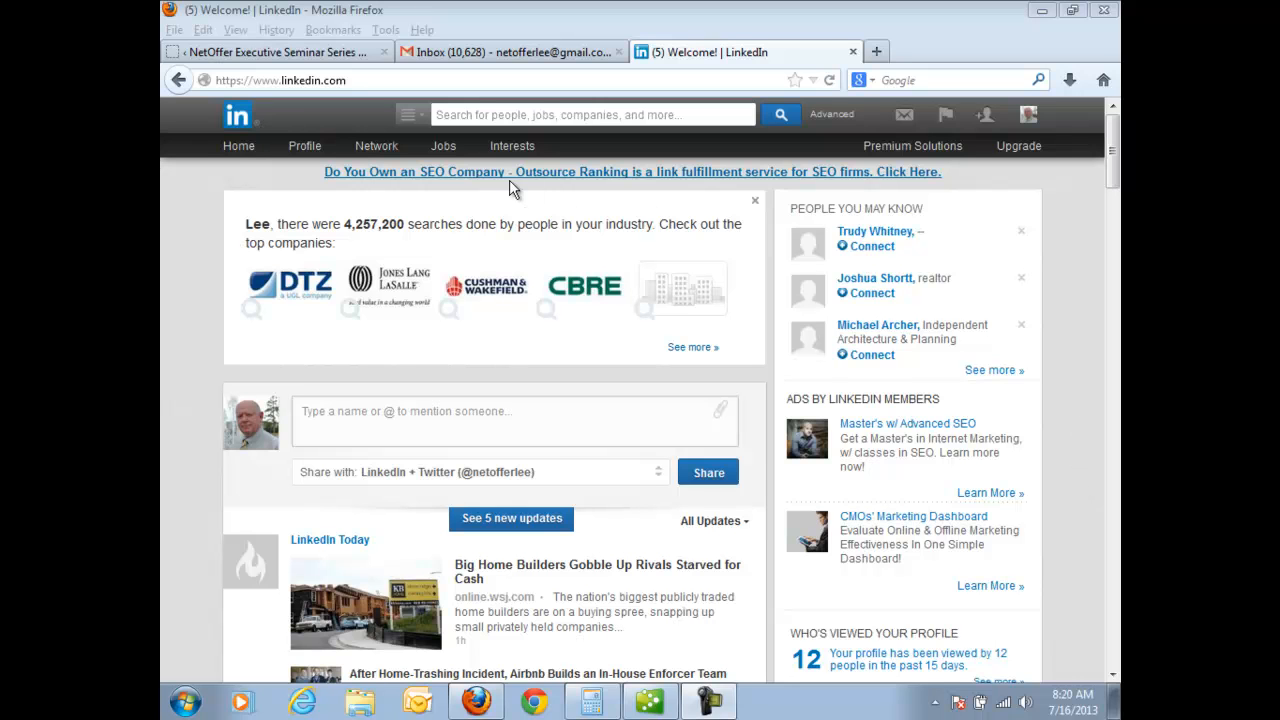
Open the LinkedIn contacts list and go to the export settings for the connections
{"action": "mouse_move", "coordinate": [374, 152]}
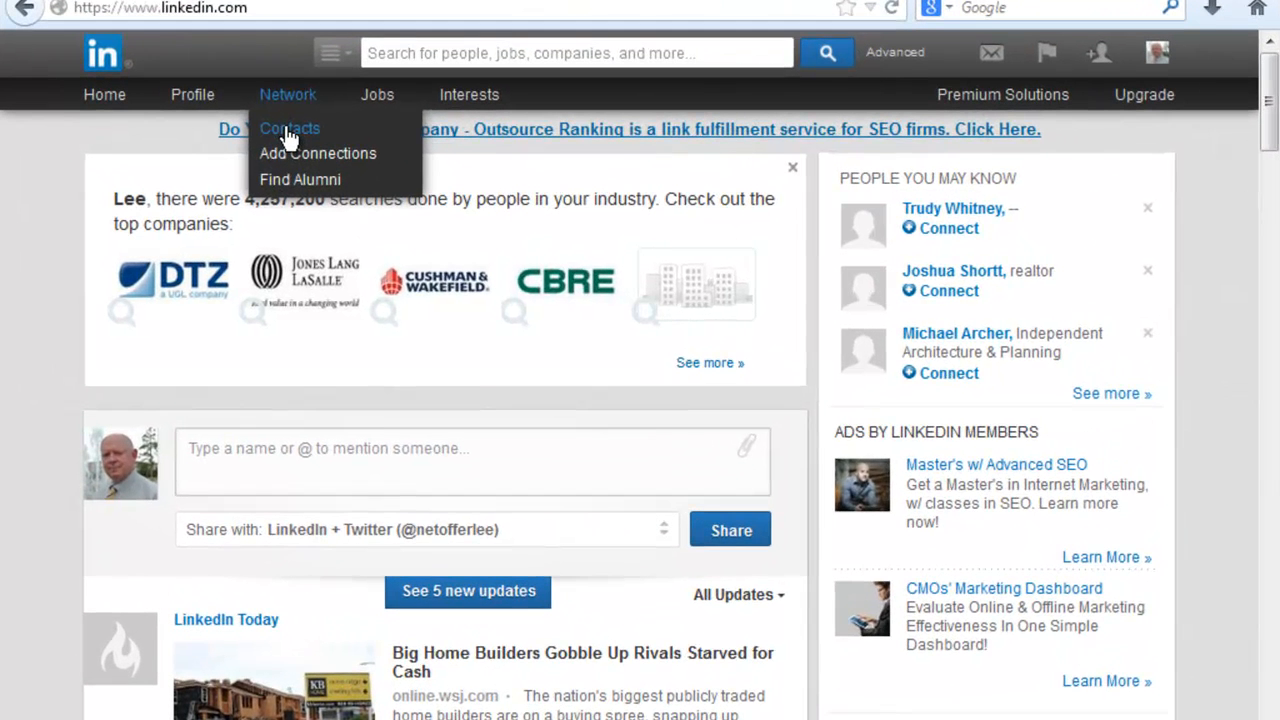
{"action": "left_click", "coordinate": [286, 134]}
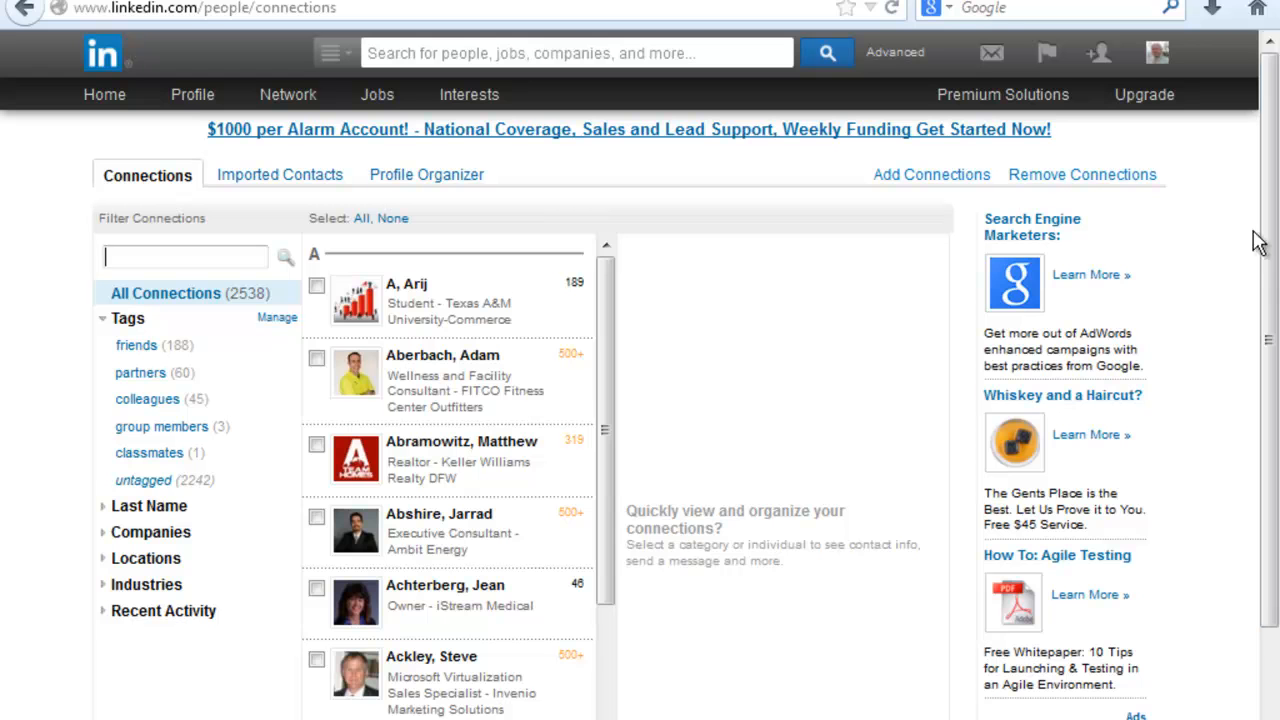
{"action": "left_click_drag", "start_coordinate": [1275, 230], "coordinate": [1270, 355]}
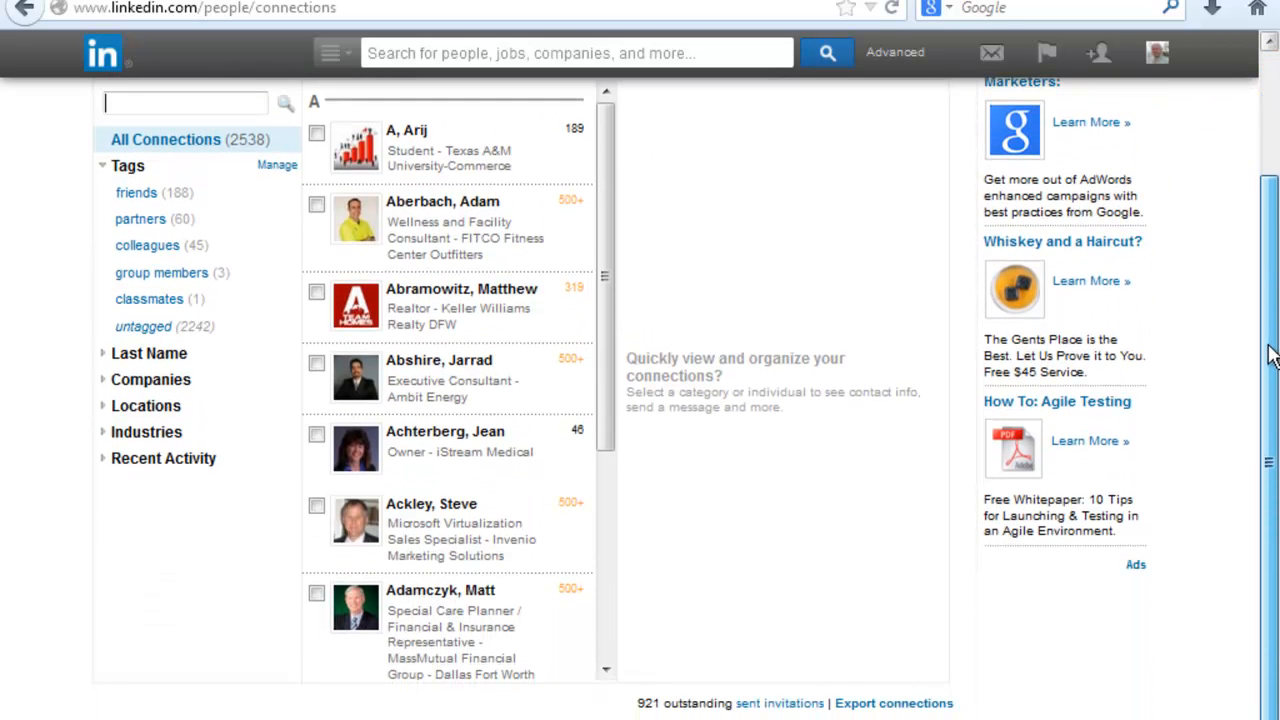
{"action": "left_click", "coordinate": [873, 705]}
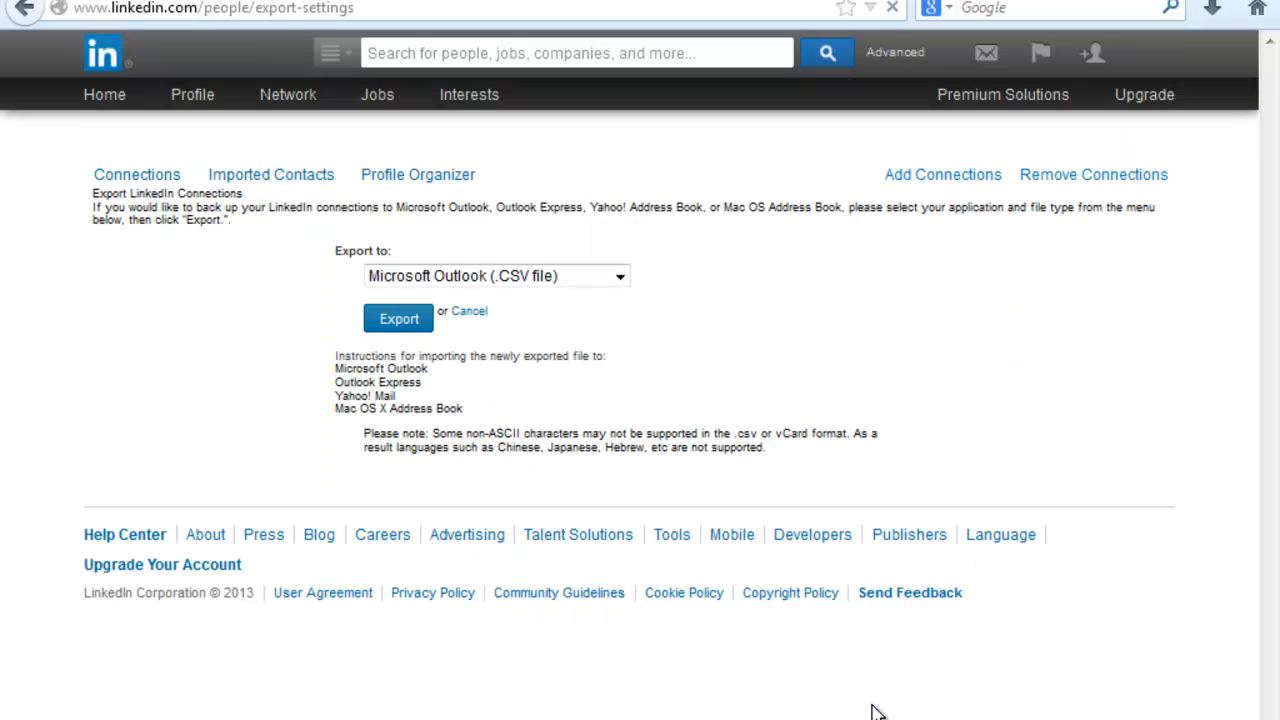
Export the connections in the Microsoft Outlook (.CSV file) format
{"action": "left_click", "coordinate": [619, 279]}
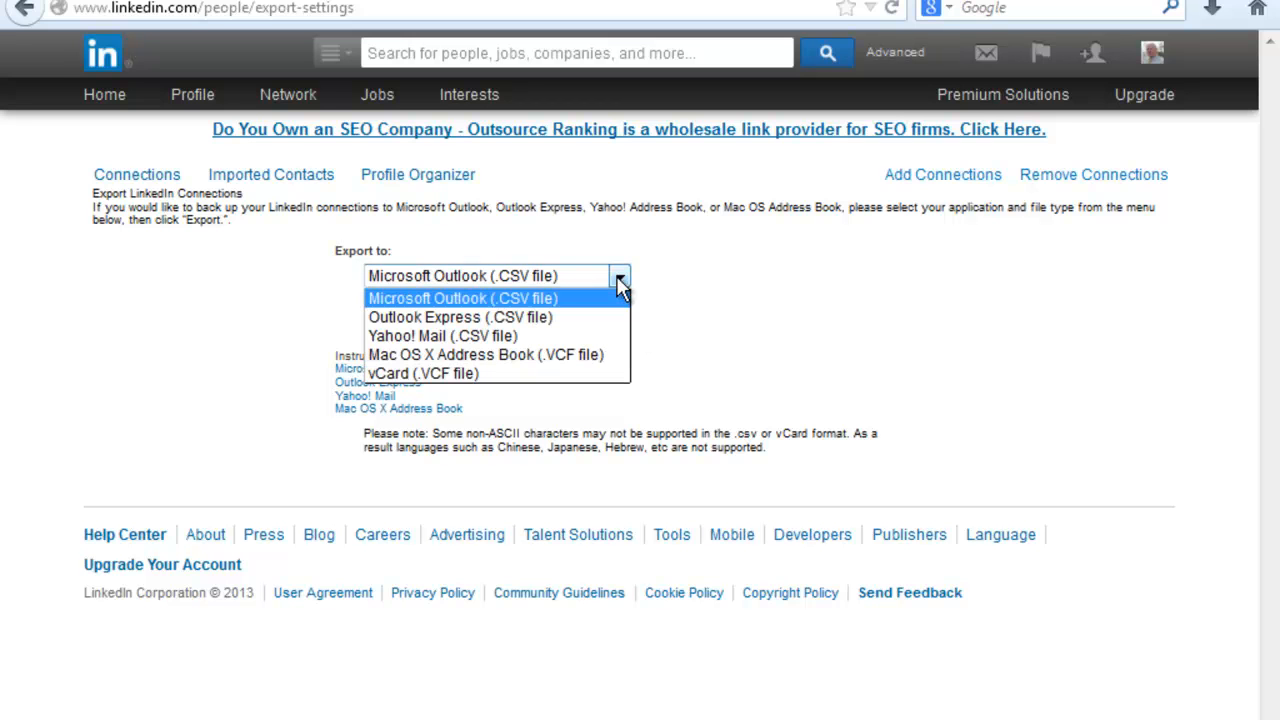
{"action": "left_click", "coordinate": [620, 285]}
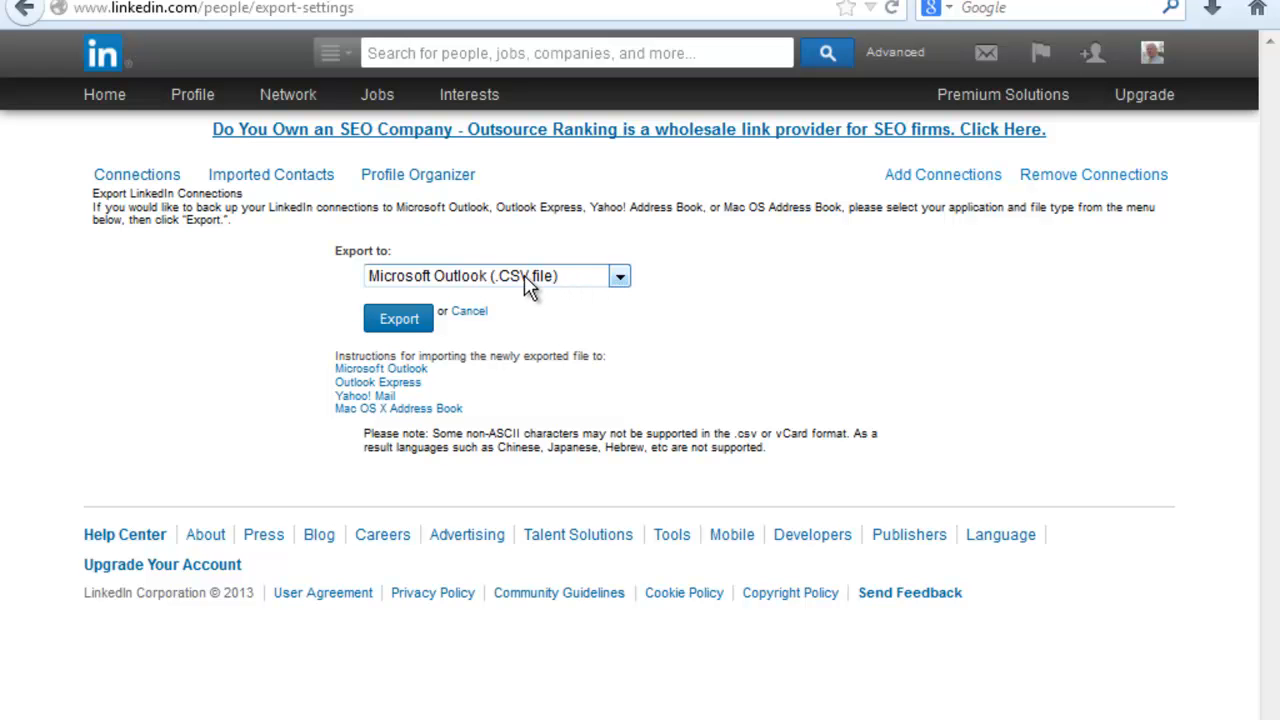
{"action": "left_click", "coordinate": [406, 320]}
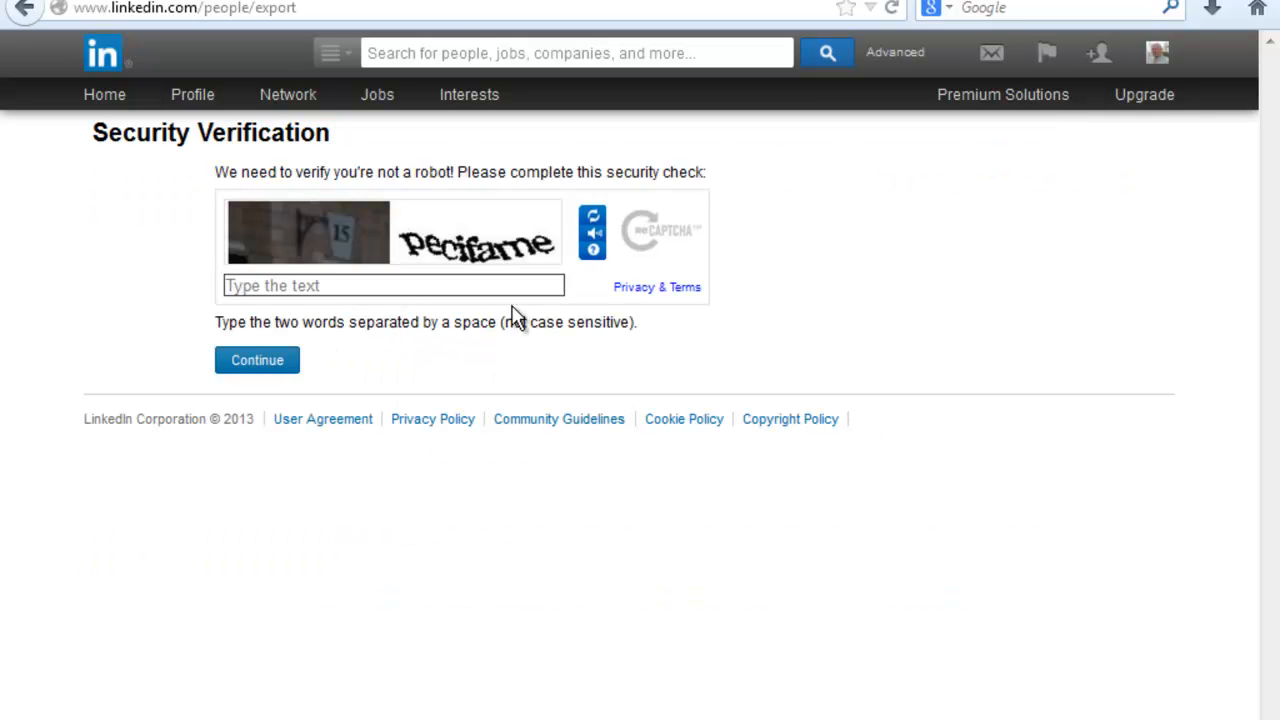
Request a more readable captcha, enter its two words in the security check and submit it
{"action": "left_click", "coordinate": [594, 226]}
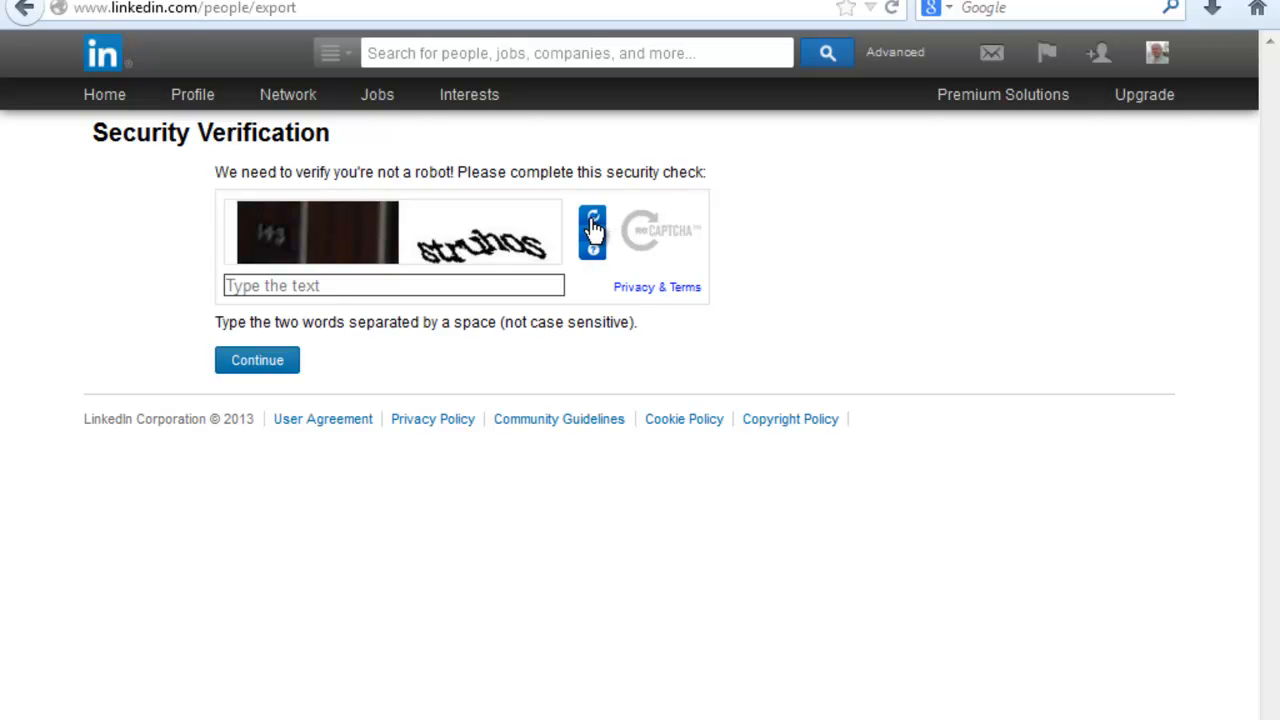
{"action": "left_click", "coordinate": [594, 229]}
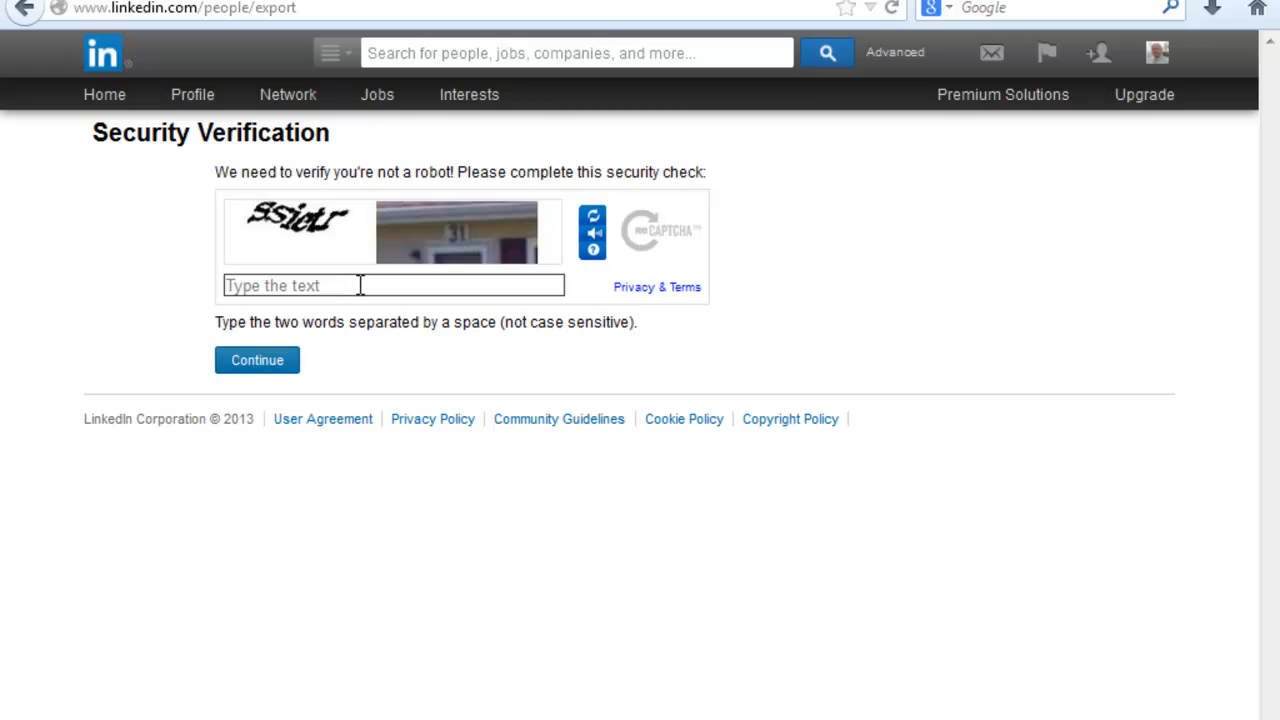
{"action": "type", "text": "sisietr 31"}
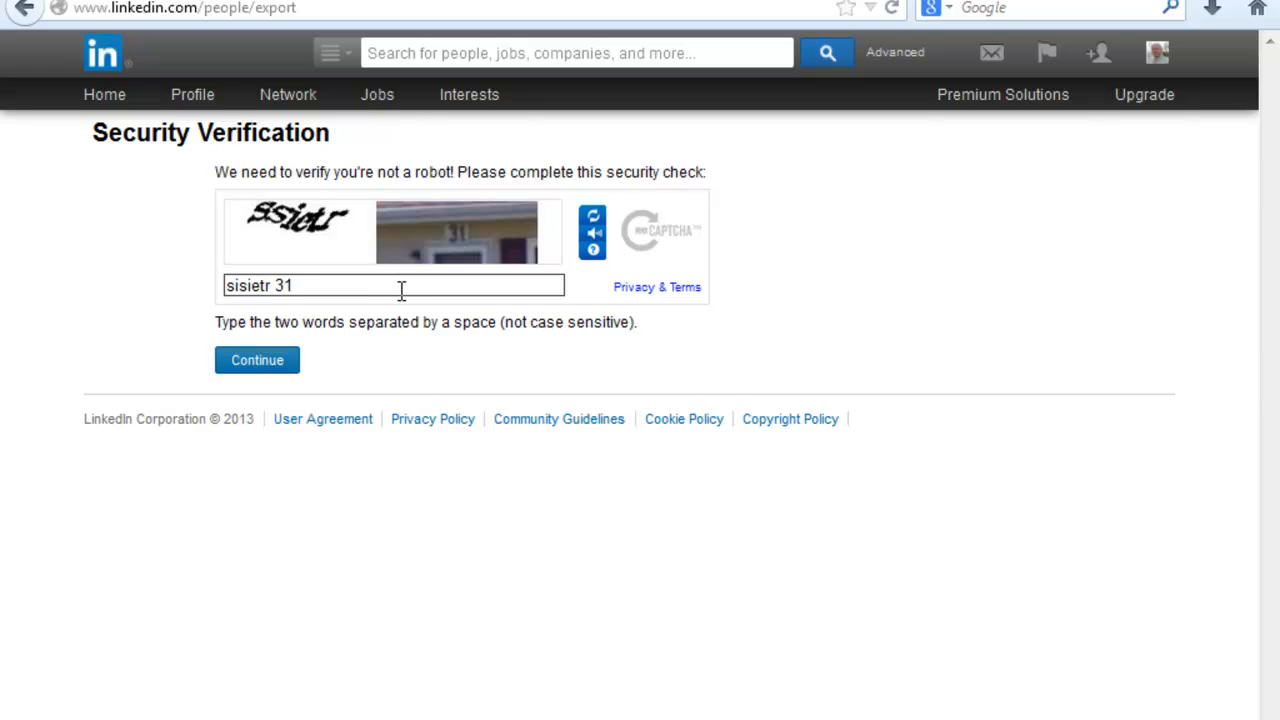
{"action": "left_click", "coordinate": [257, 366]}
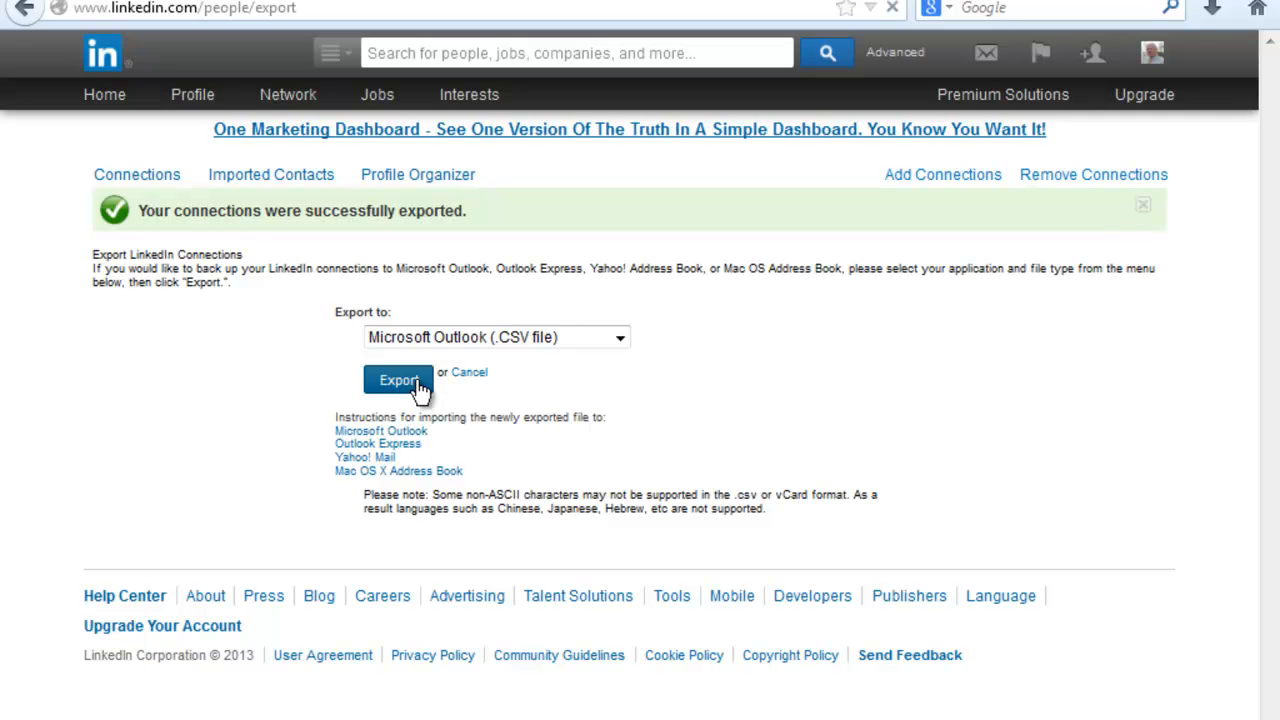
Save the exported CSV file and open linkedin_connections_export_microsoft_outlook(9).csv from the Downloads folder in Excel
{"action": "left_click", "coordinate": [418, 388]}
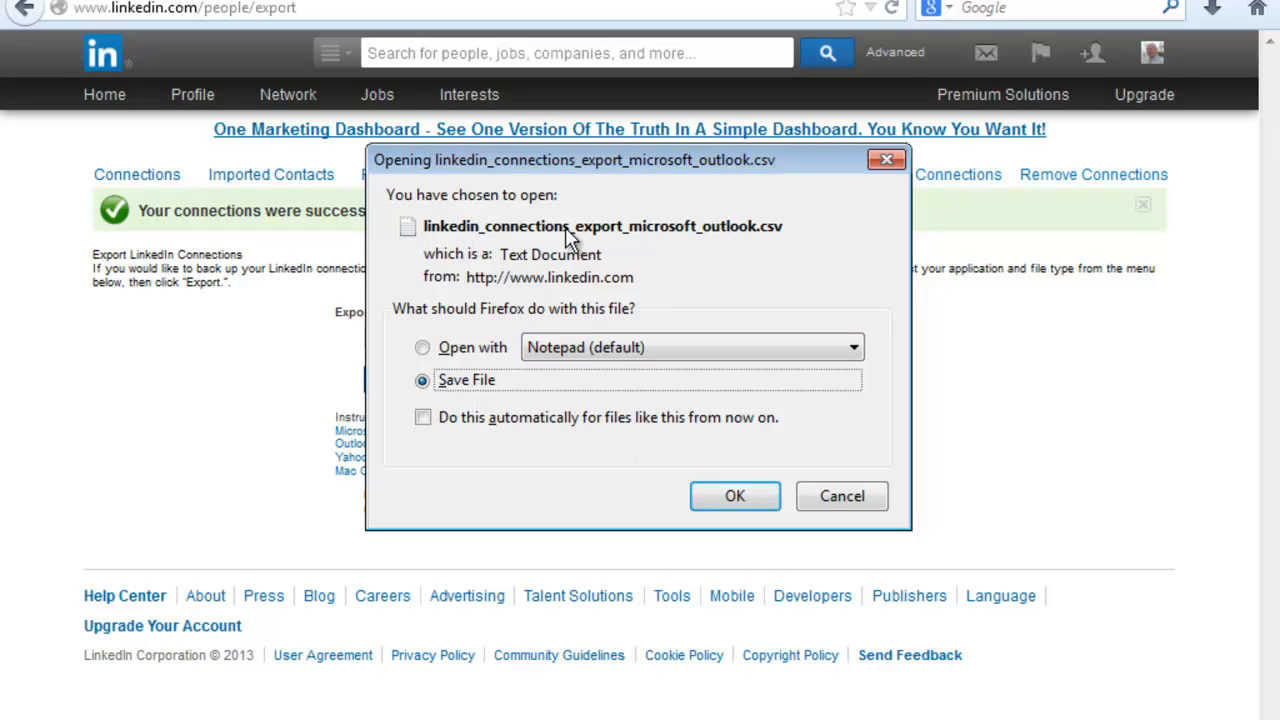
{"action": "left_click", "coordinate": [744, 494]}
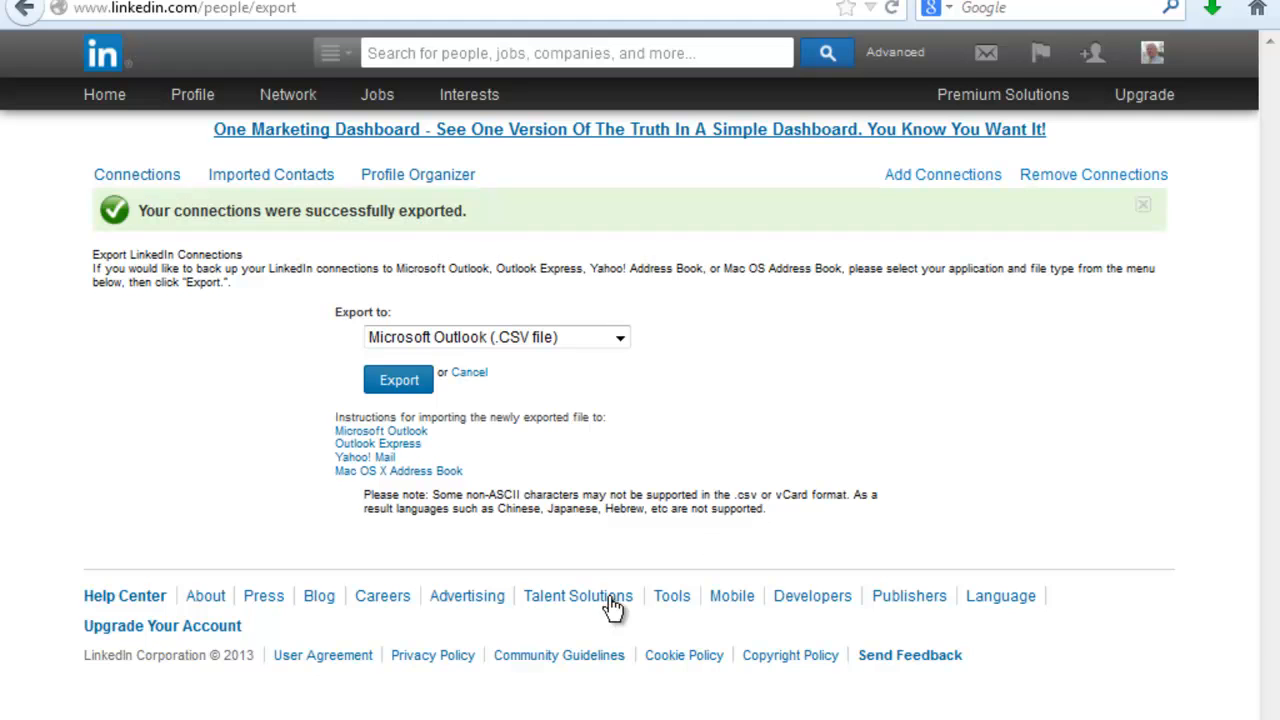
{"action": "left_click", "coordinate": [340, 718]}
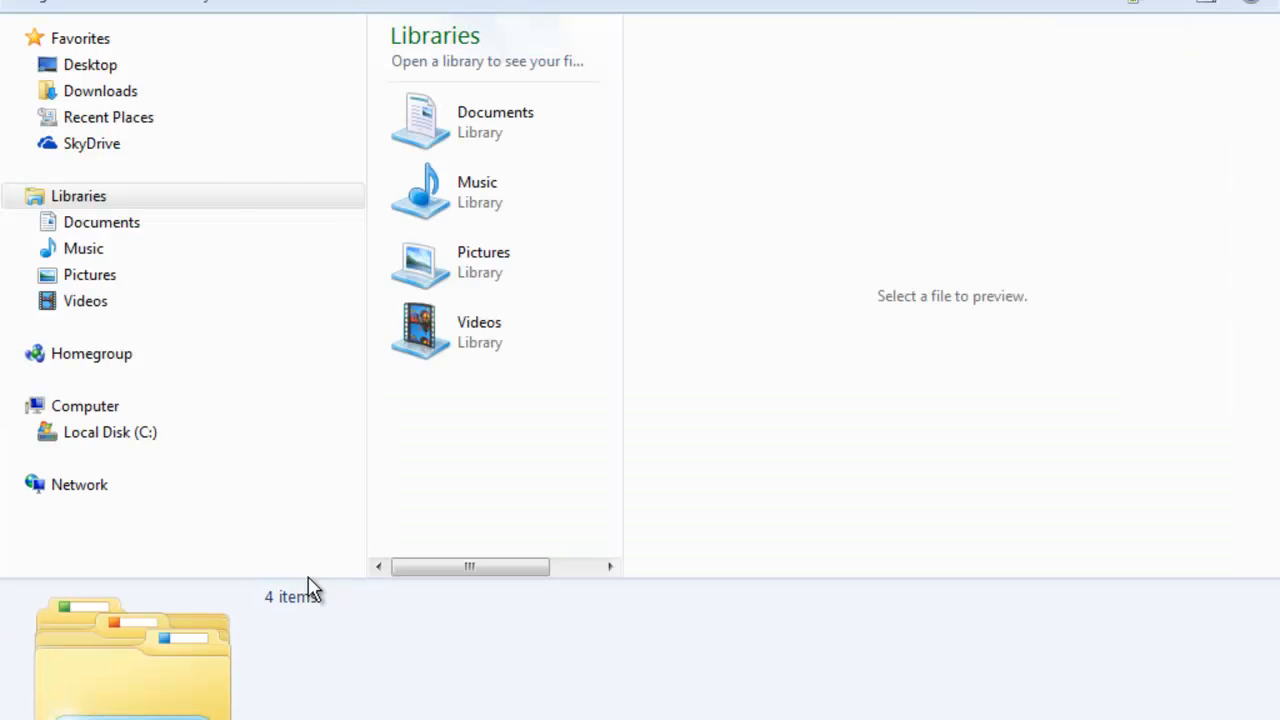
{"action": "left_click", "coordinate": [104, 98]}
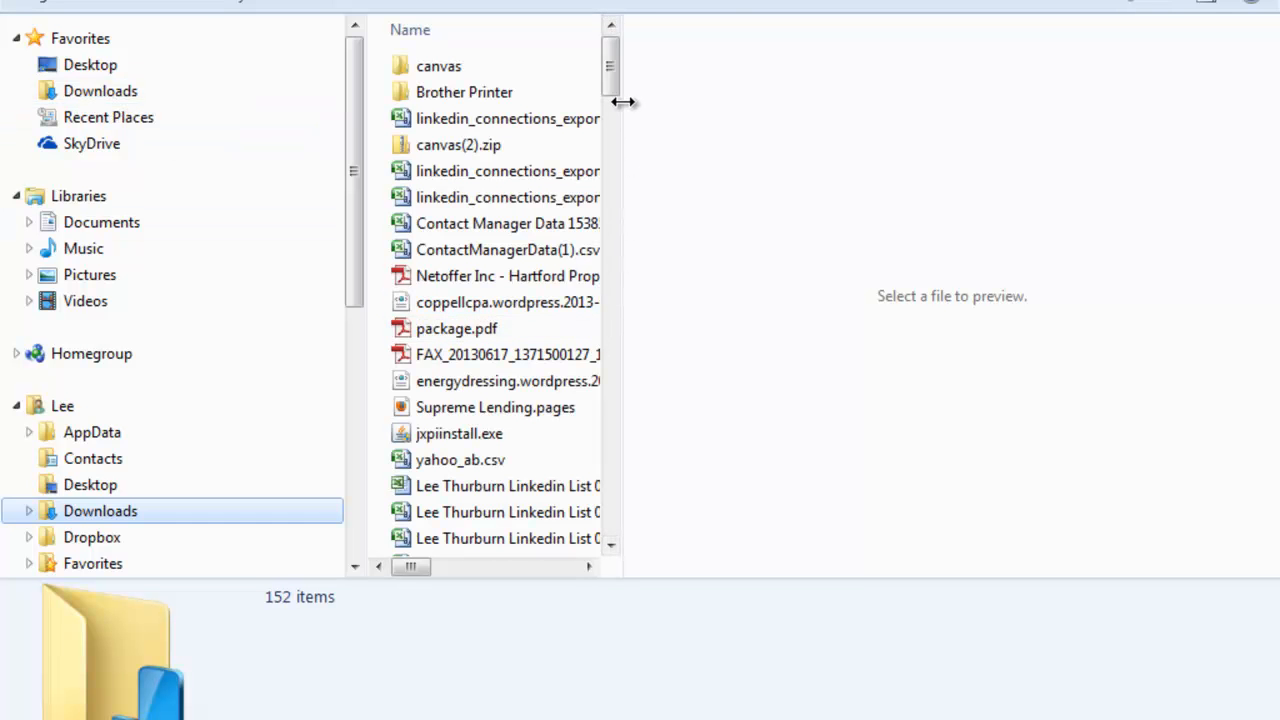
{"action": "left_click_drag", "start_coordinate": [620, 100], "coordinate": [1049, 143]}
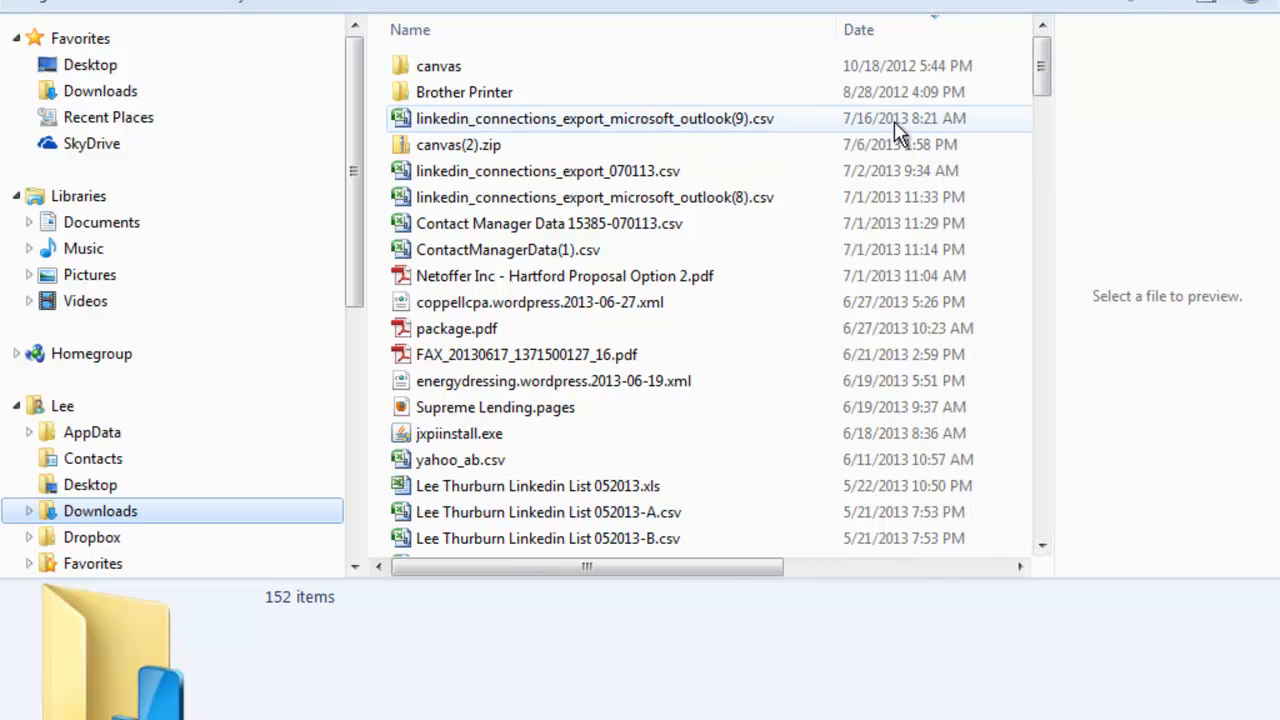
{"action": "double_click", "coordinate": [521, 128]}
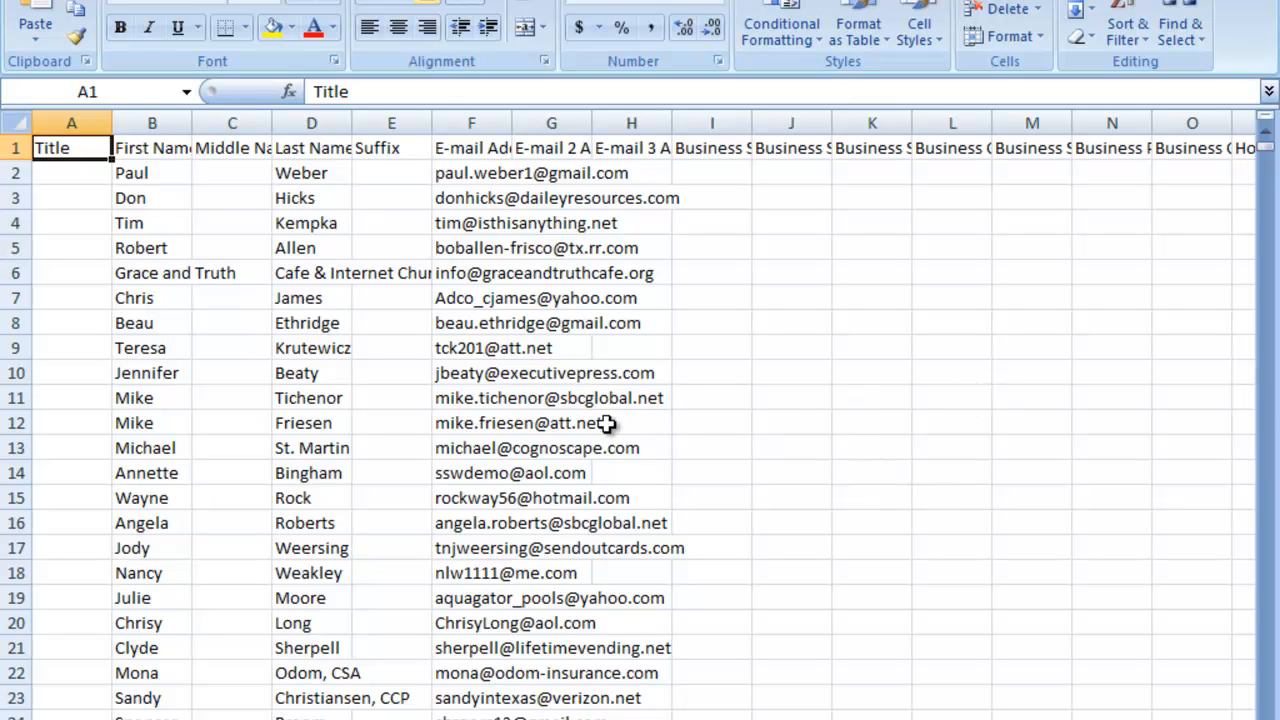
AutoFit the width of all columns in the exported connections sheet
{"action": "left_click", "coordinate": [18, 122]}
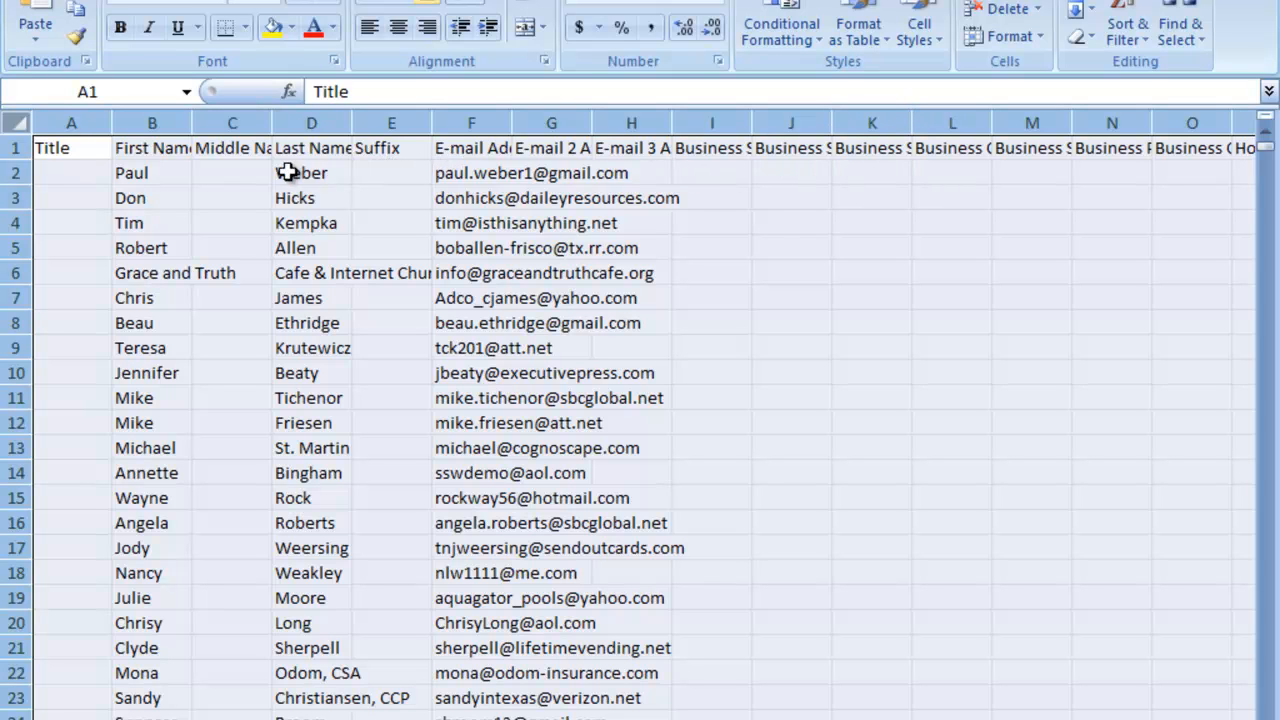
{"action": "left_click", "coordinate": [1040, 38]}
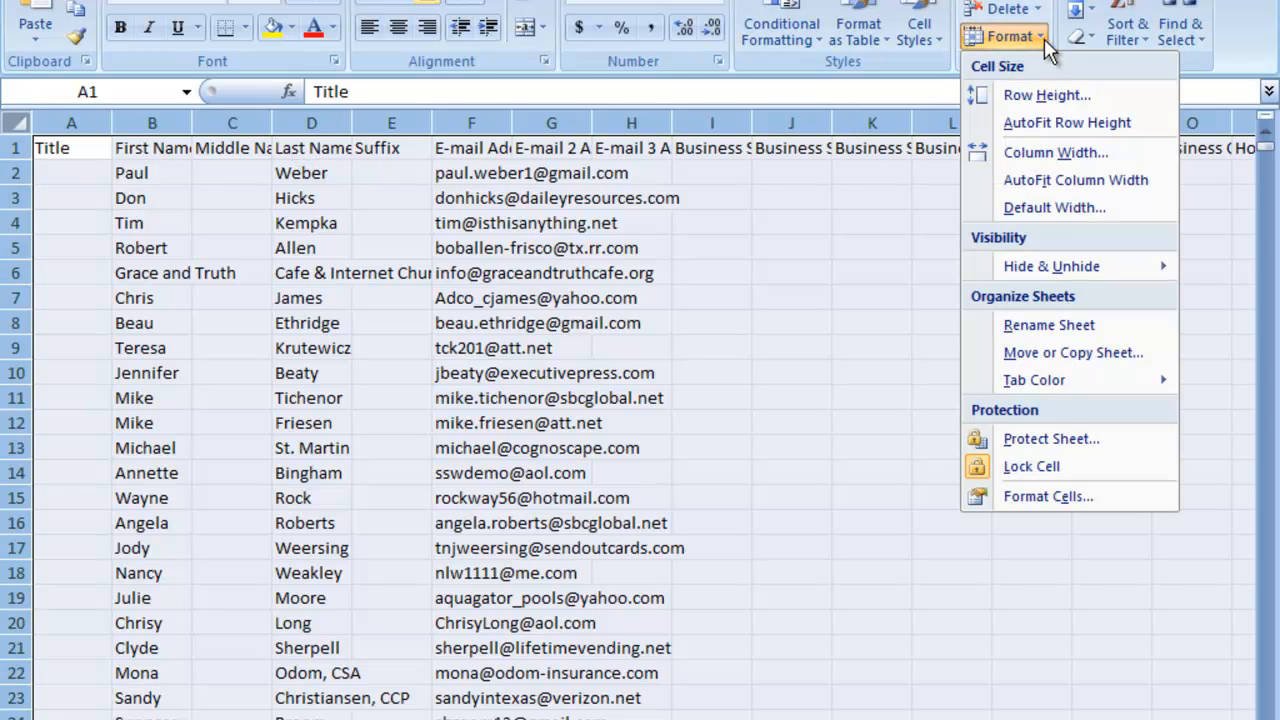
{"action": "left_click", "coordinate": [1029, 178]}
{"action": "left_click", "coordinate": [800, 347]}
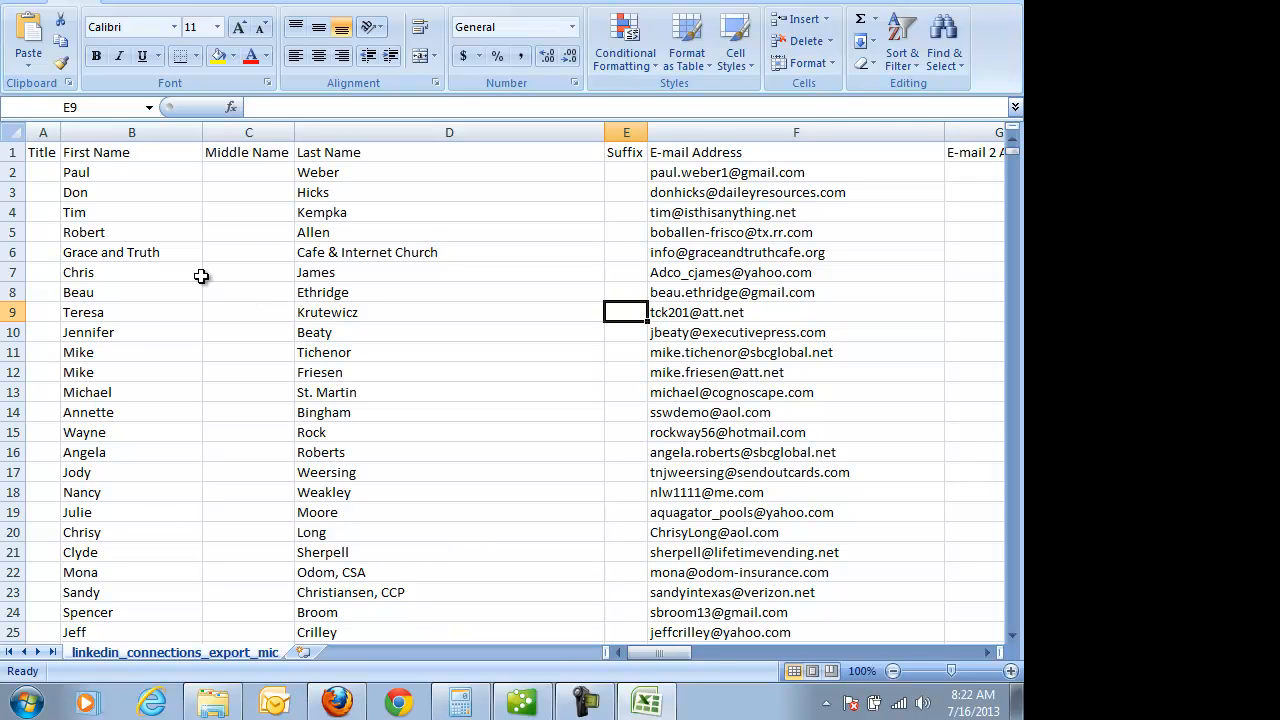
Review the First Name, Last Name, E-mail Address, Company and Job Title headers across the sheet
{"action": "left_click", "coordinate": [114, 150]}
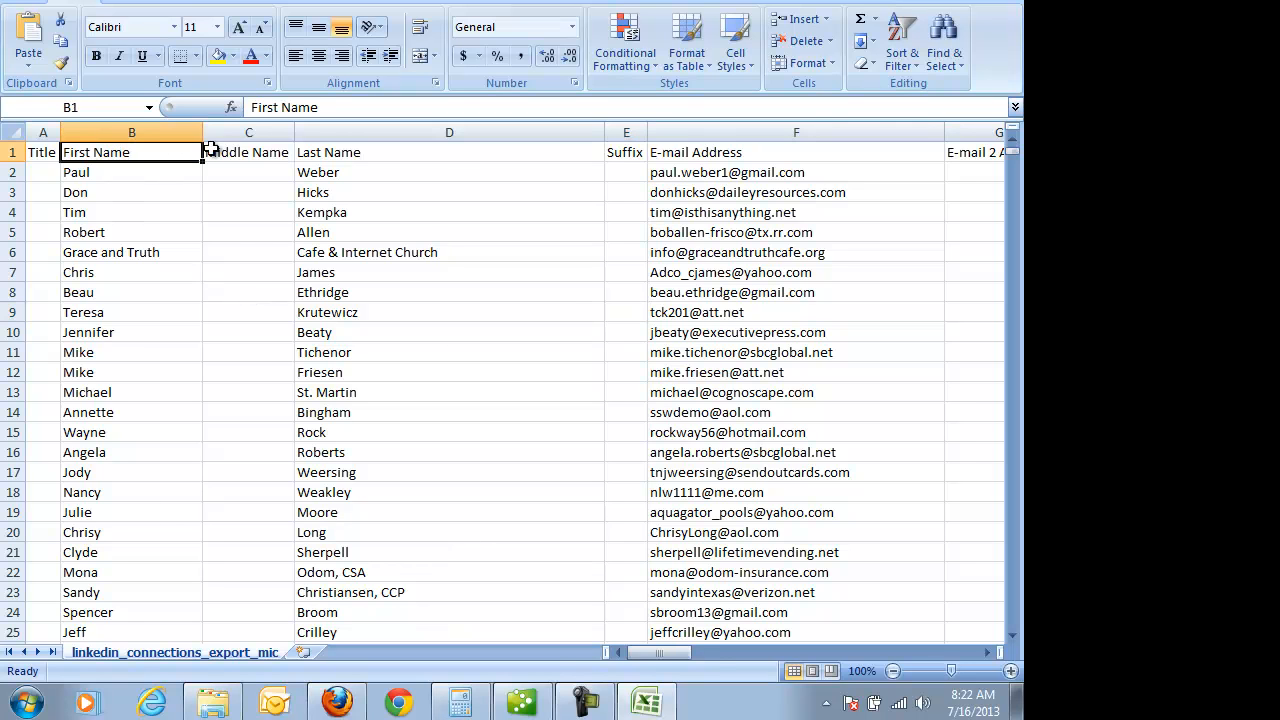
{"action": "left_click", "coordinate": [325, 149]}
{"action": "left_click", "coordinate": [673, 152]}
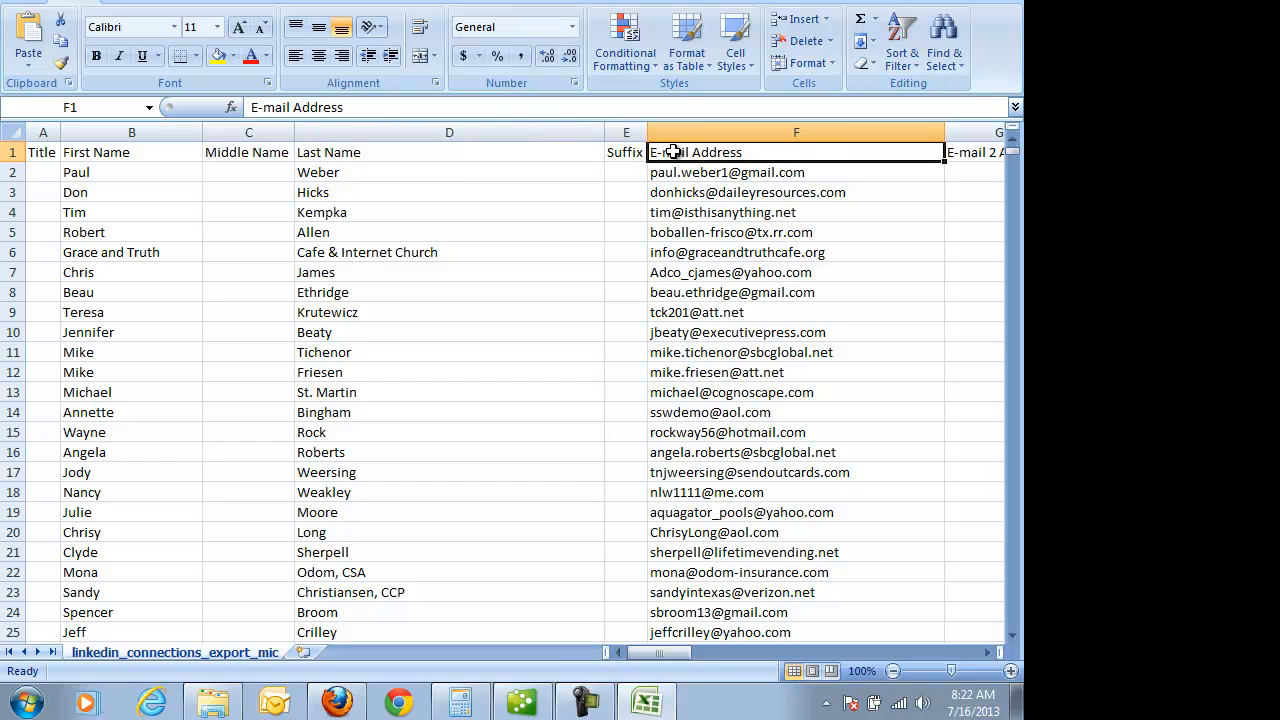
{"action": "left_click_drag", "start_coordinate": [987, 652], "coordinate": [987, 652]}
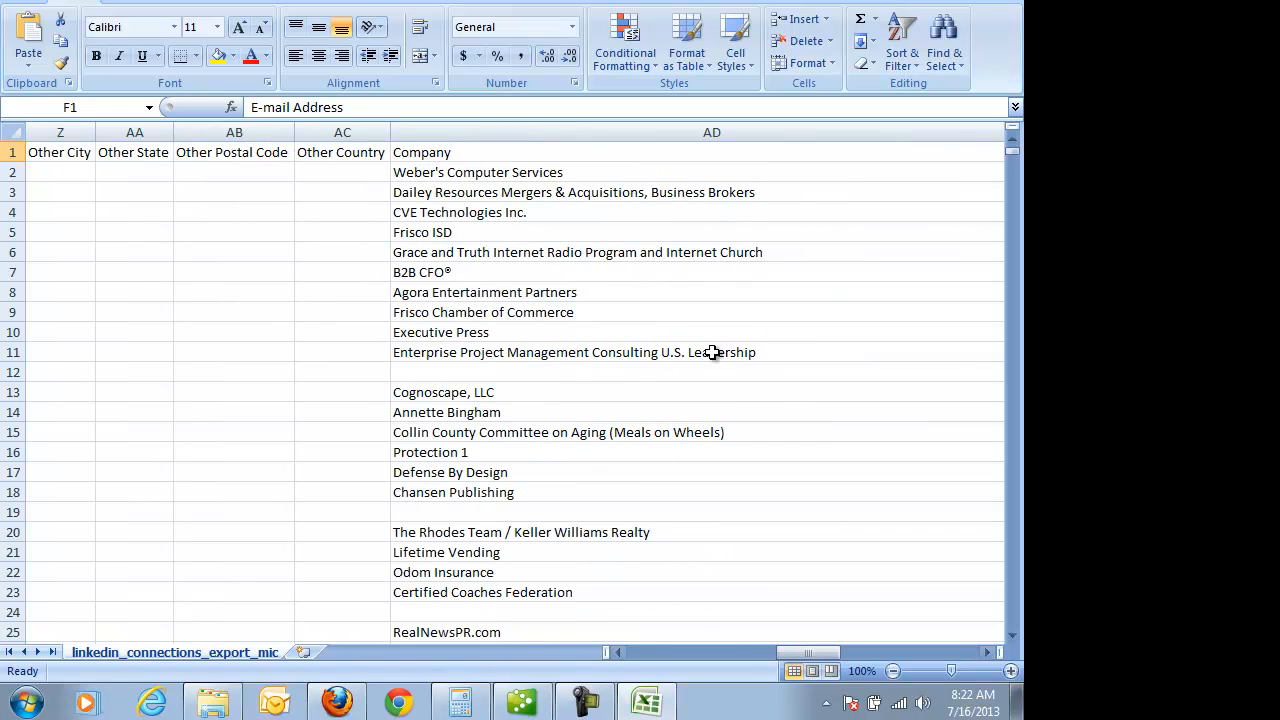
{"action": "left_click", "coordinate": [466, 152]}
{"action": "left_click_drag", "start_coordinate": [990, 652], "coordinate": [990, 652]}
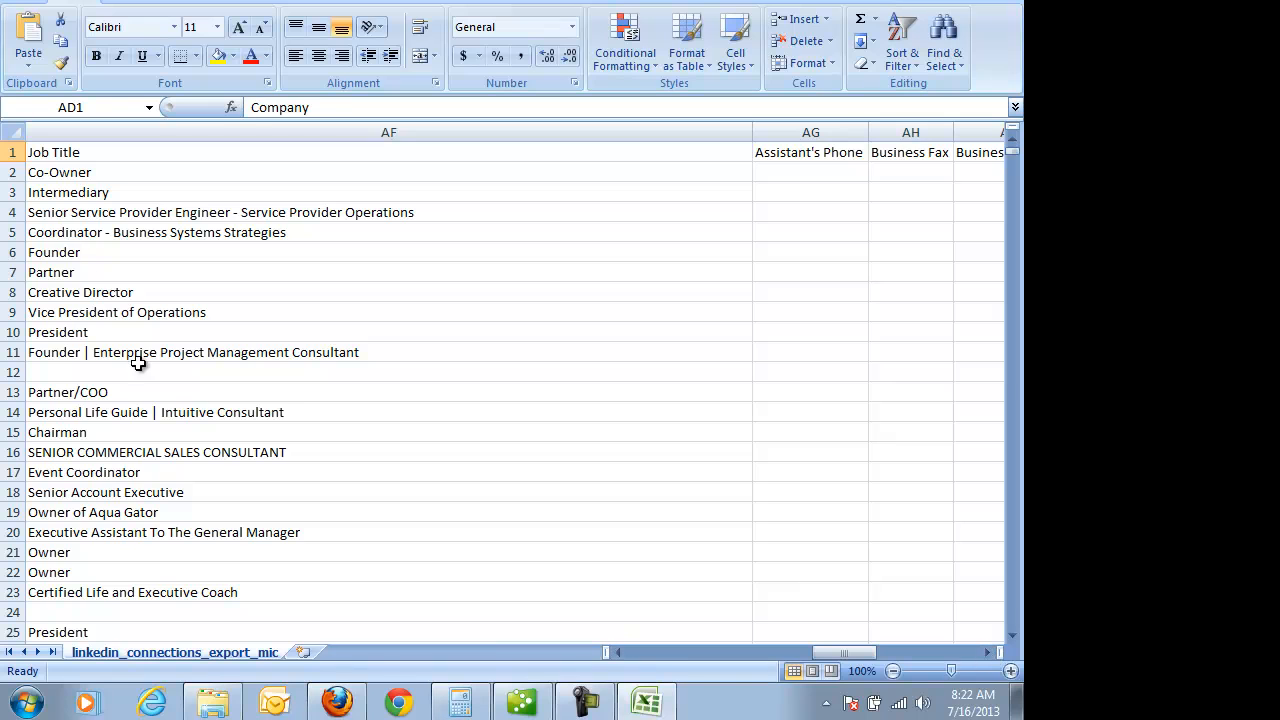
{"action": "left_click", "coordinate": [84, 152]}
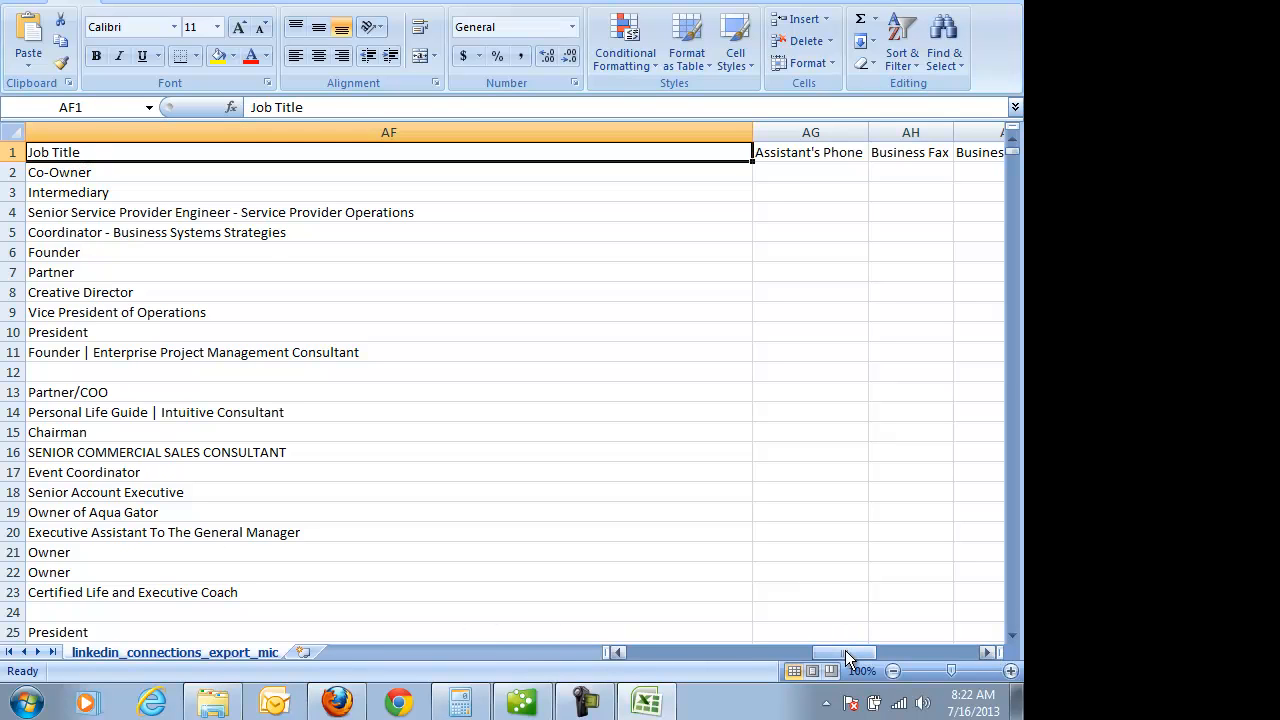
{"action": "left_click_drag", "start_coordinate": [847, 655], "coordinate": [646, 657]}
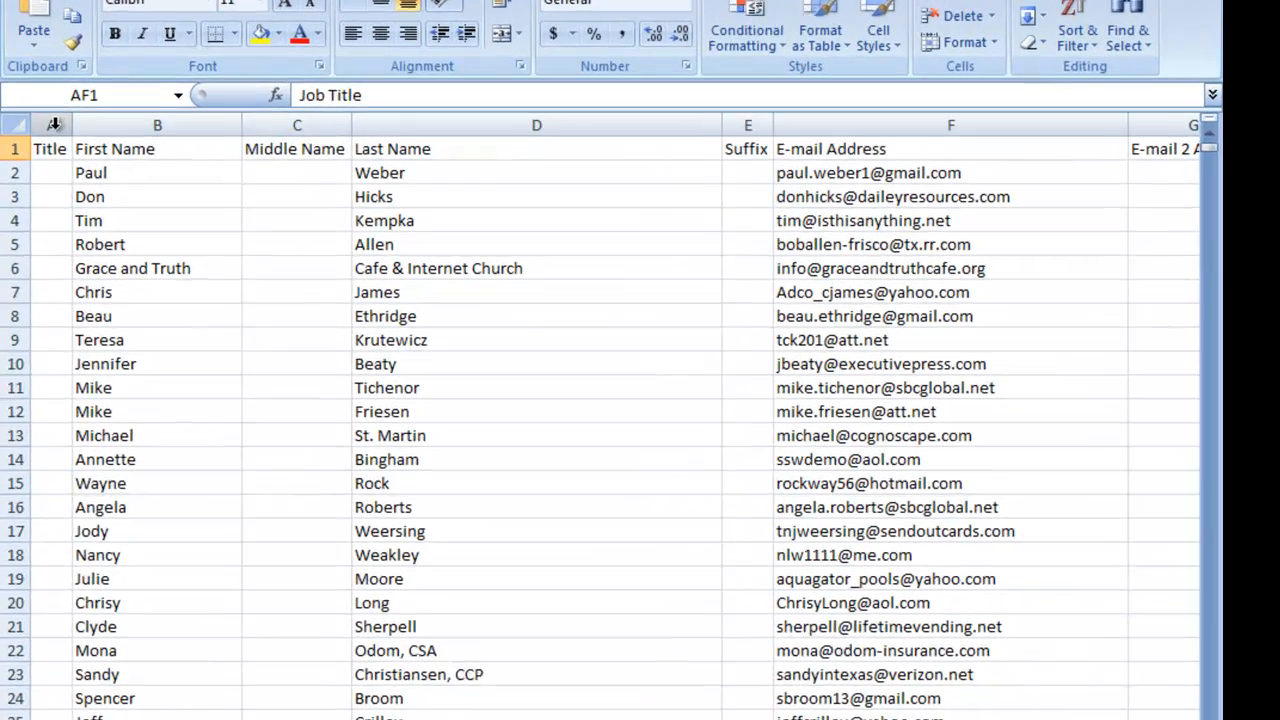
Delete the Title, Middle Name and Suffix columns together
{"action": "left_click", "coordinate": [47, 131]}
{"action": "left_click", "coordinate": [302, 122]}
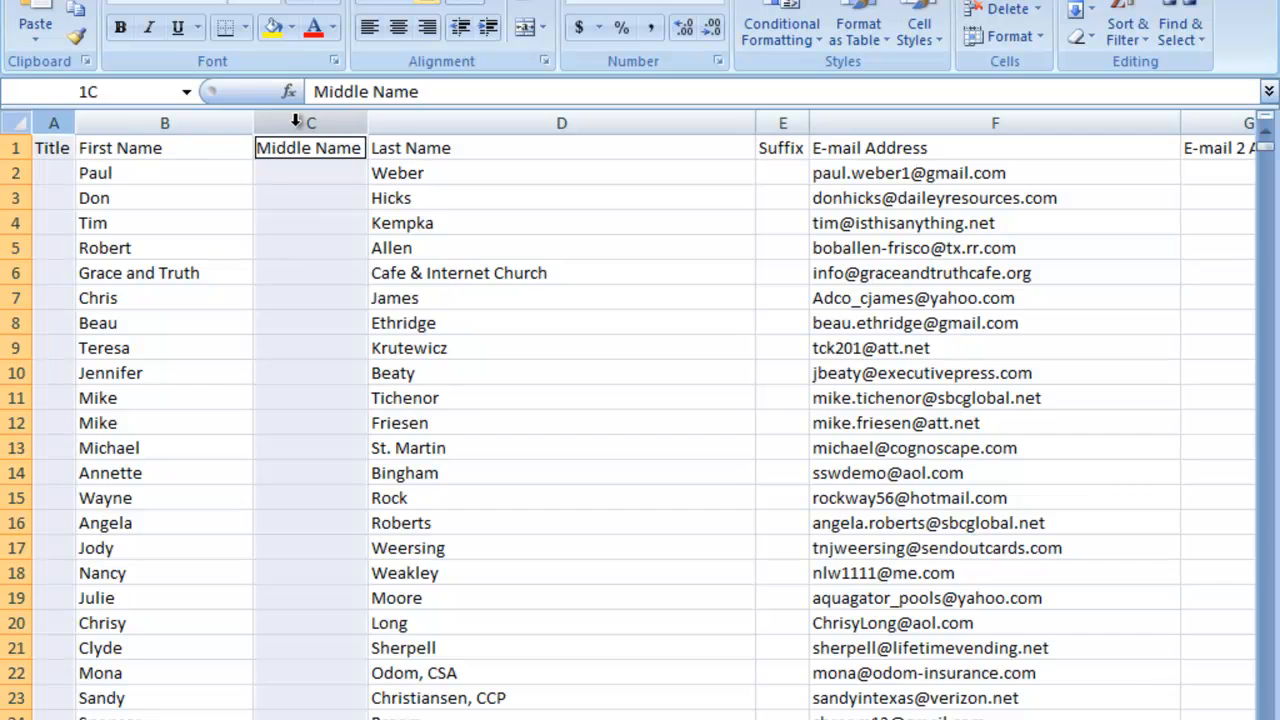
{"action": "left_click", "coordinate": [780, 121]}
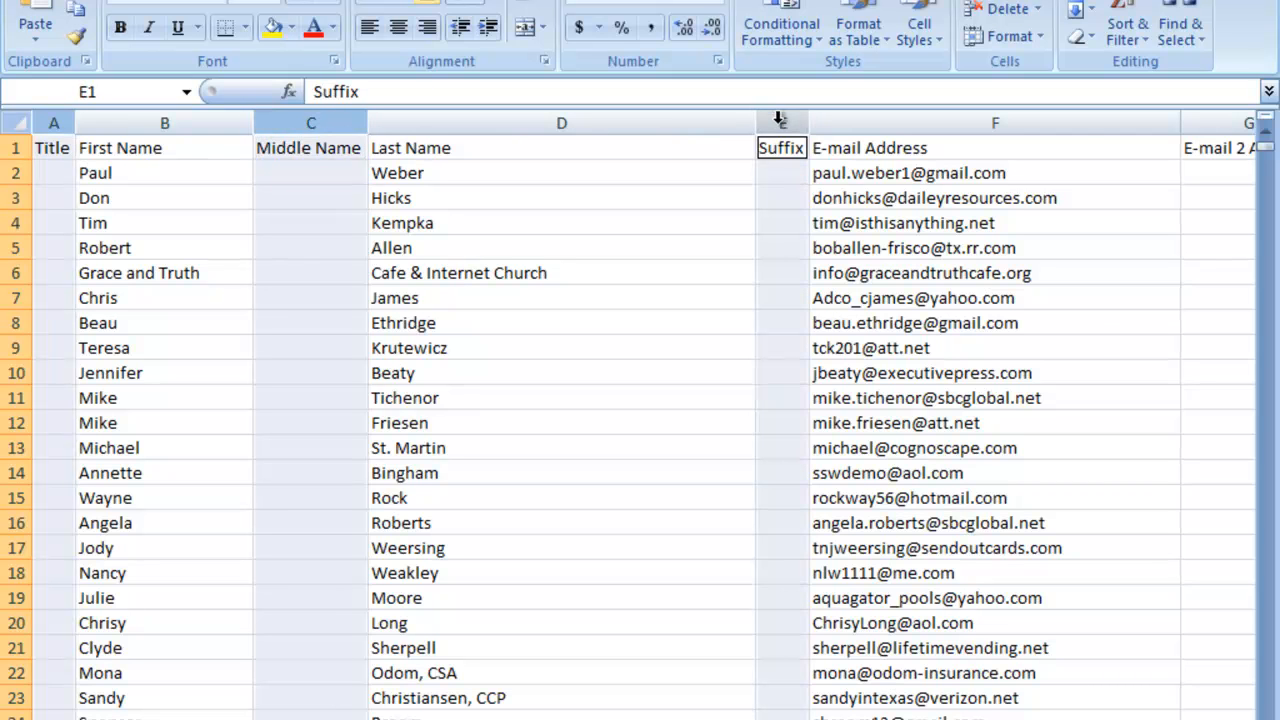
{"action": "right_click", "coordinate": [779, 122]}
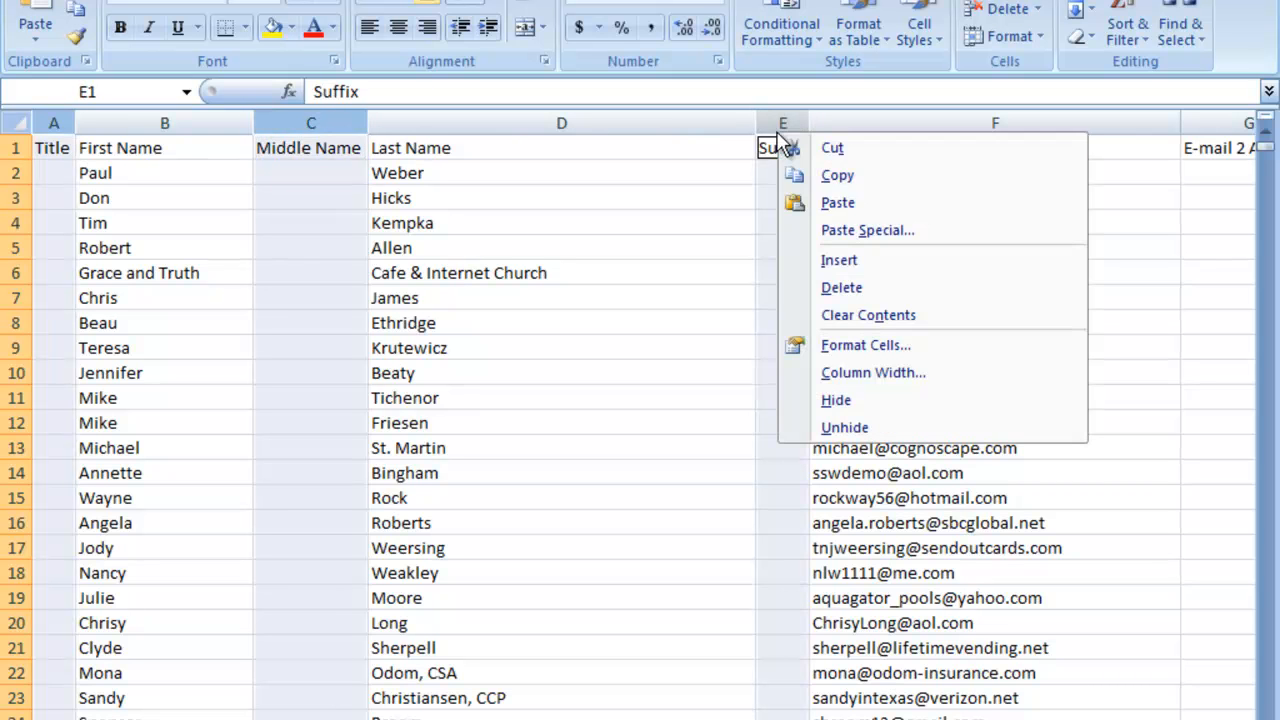
{"action": "left_click", "coordinate": [817, 285]}
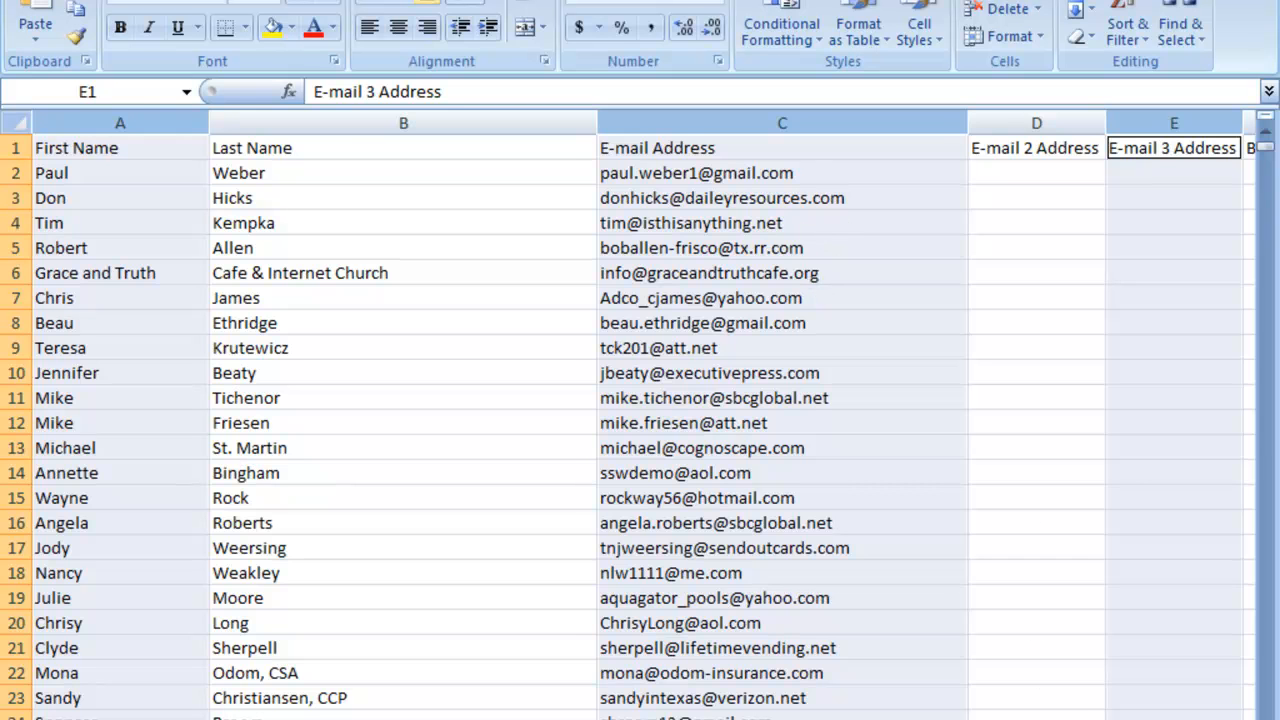
Delete all empty columns from E-mail 2 Address through Home Country
{"action": "scroll", "coordinate": [644, 415], "scroll_direction": "right", "scroll_amount": 3}
{"action": "left_click_drag", "start_coordinate": [64, 120], "coordinate": [970, 118]}
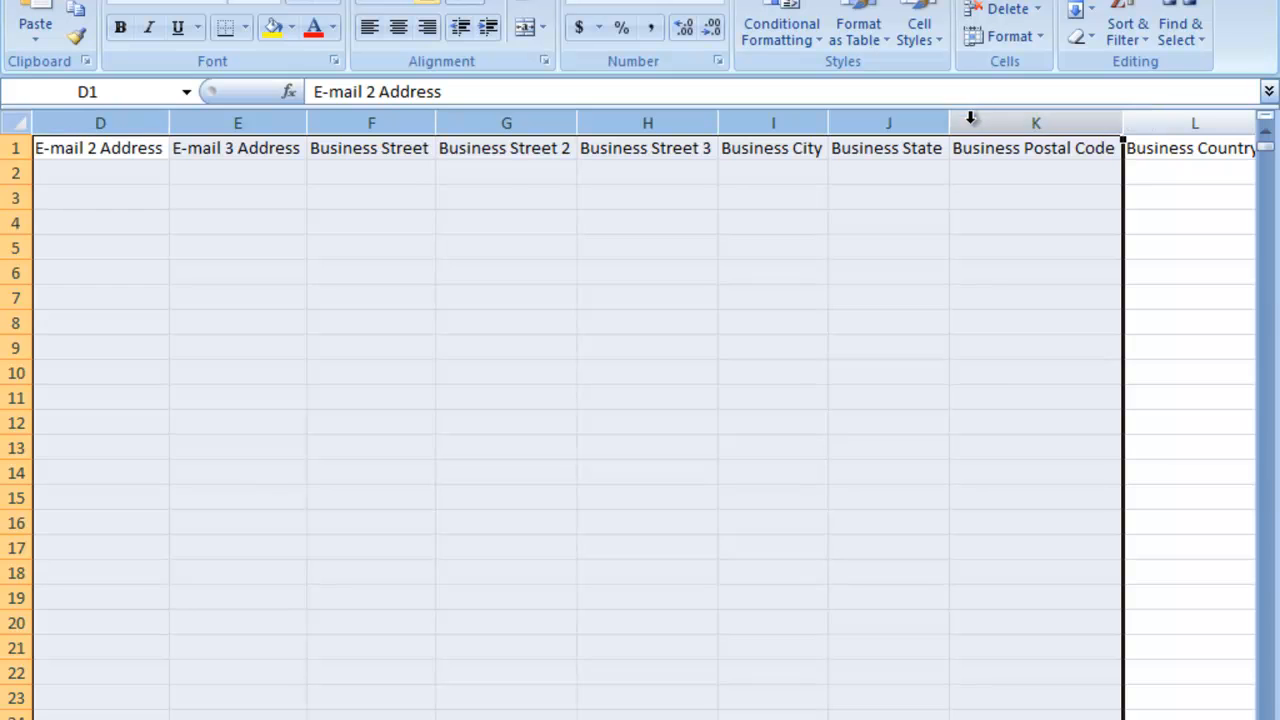
{"action": "right_click", "coordinate": [970, 118]}
{"action": "left_click", "coordinate": [1010, 281]}
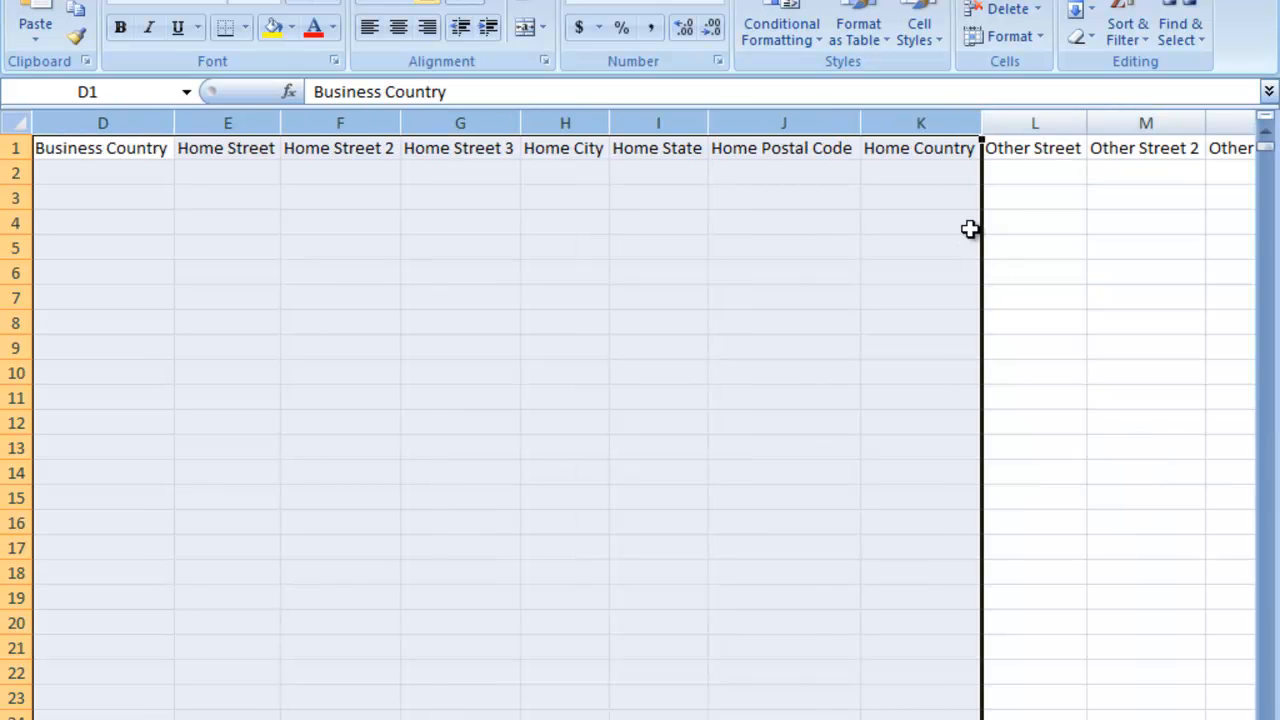
{"action": "right_click", "coordinate": [940, 121]}
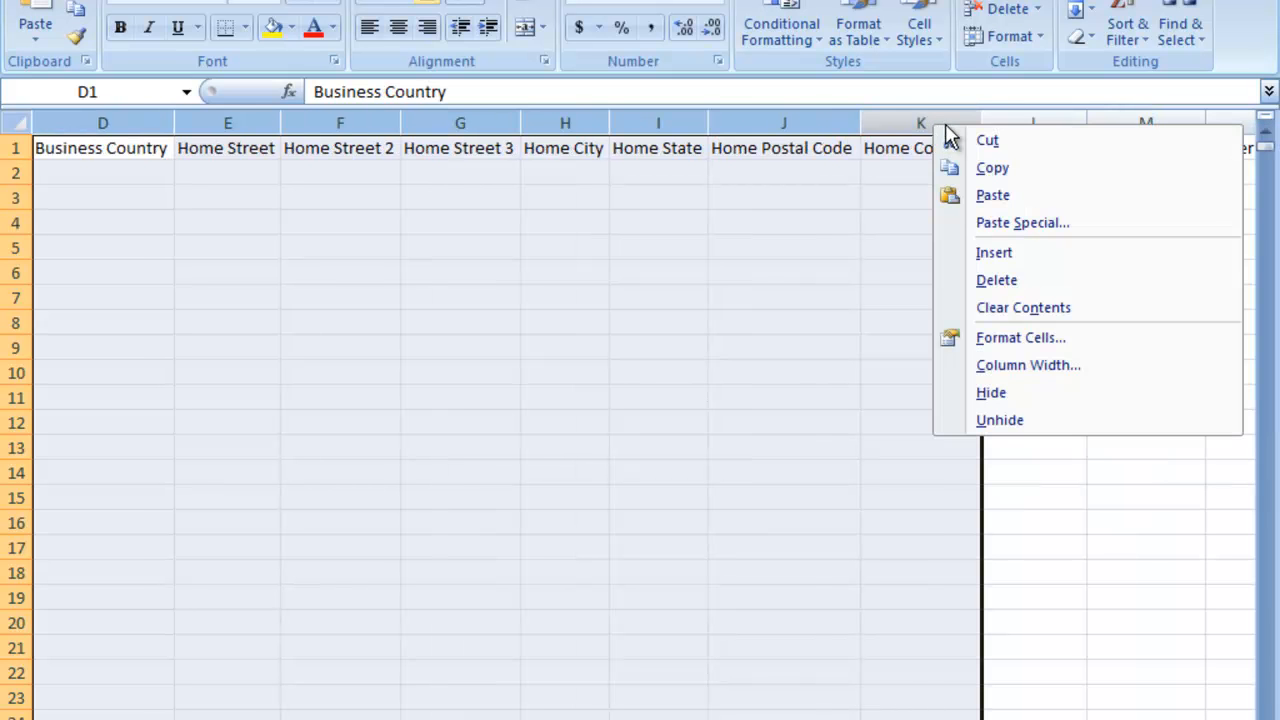
{"action": "left_click", "coordinate": [974, 280]}
Delete the empty address columns from Other Street through Other Country, before the Company column
{"action": "left_click", "coordinate": [743, 120]}
{"action": "left_click_drag", "start_coordinate": [743, 120], "coordinate": [109, 118]}
{"action": "right_click", "coordinate": [197, 130]}
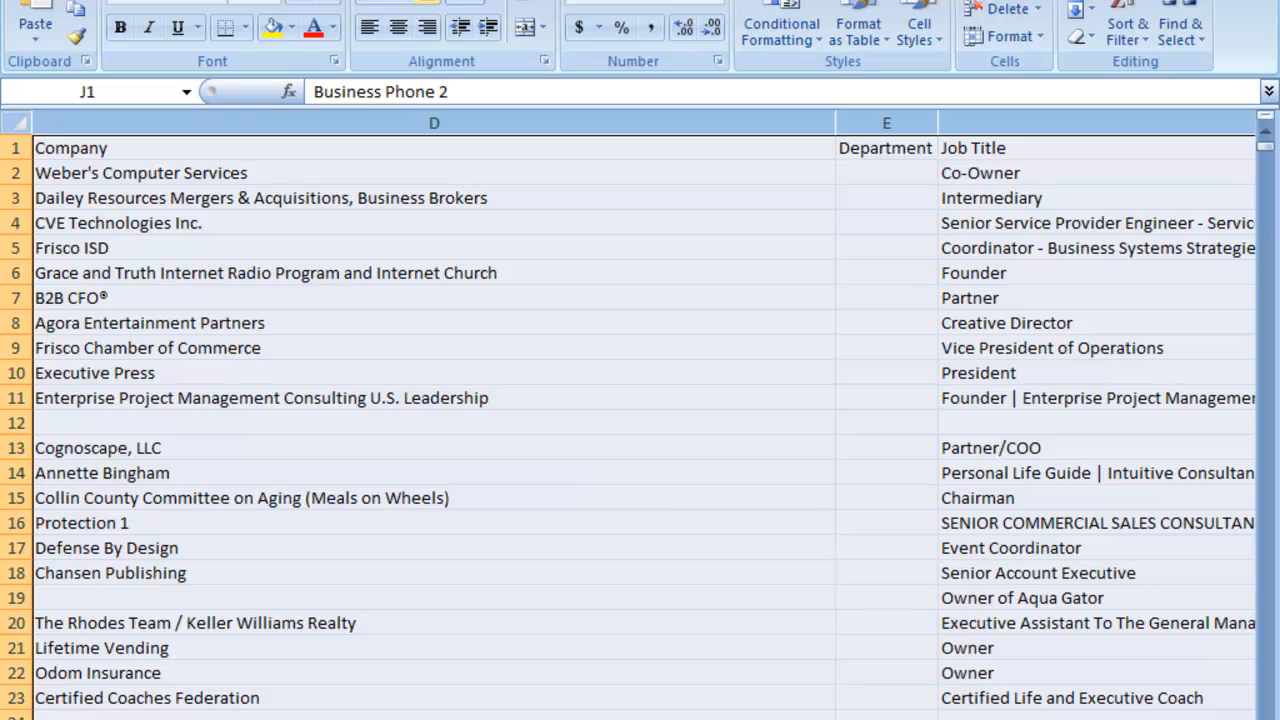
Delete the empty Department column between Company and Job Title
{"action": "left_click", "coordinate": [895, 123]}
{"action": "right_click", "coordinate": [897, 123]}
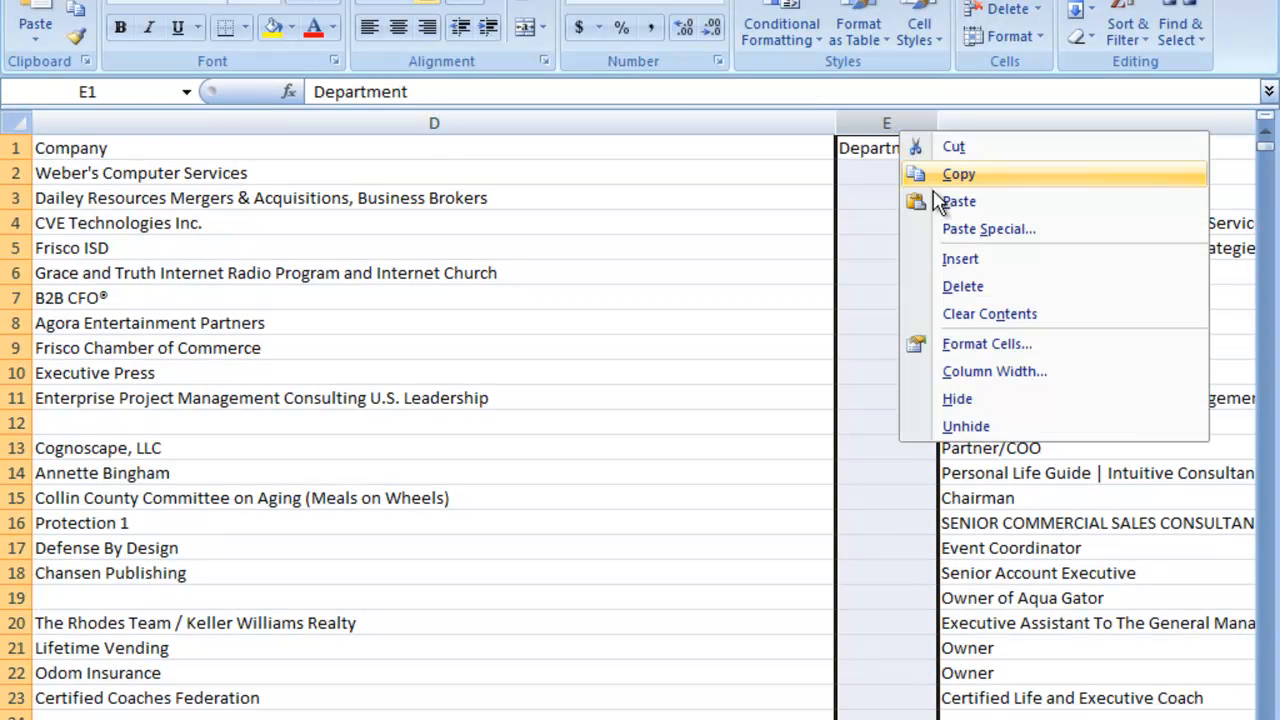
{"action": "left_click", "coordinate": [957, 288]}
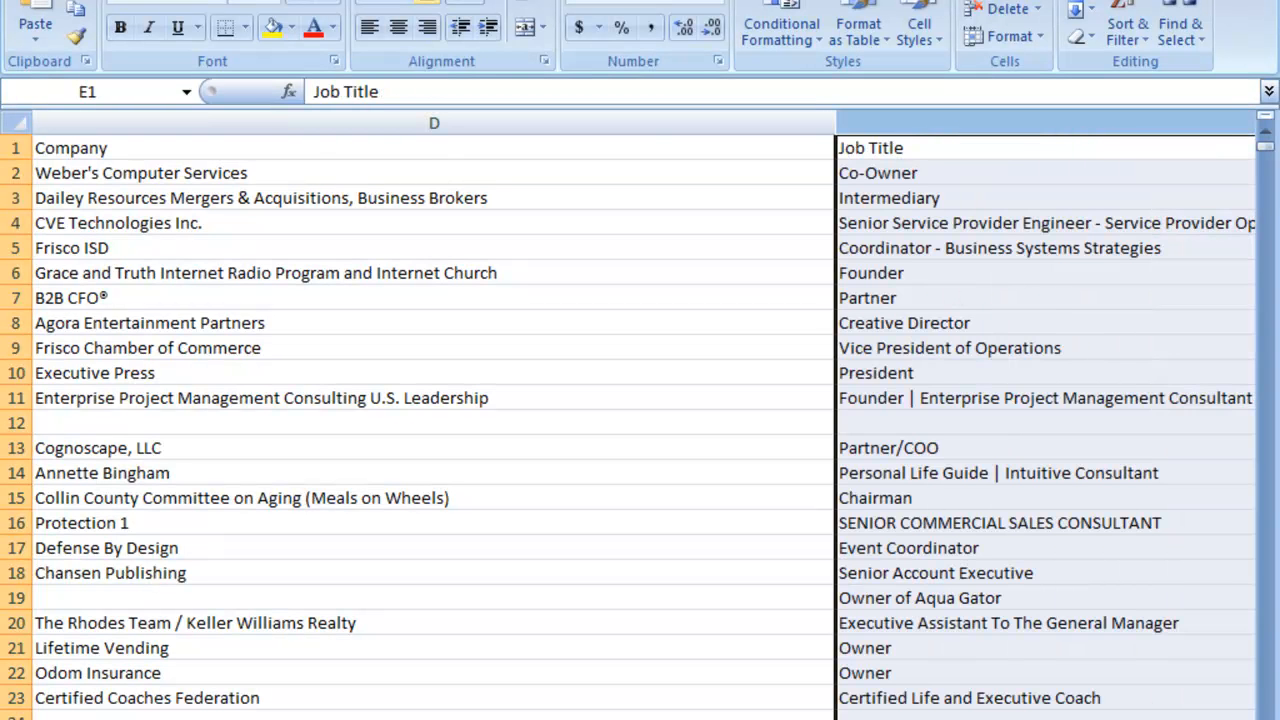
Delete all empty columns after Job Title, from Assistant's Phone through Personal Web Page
{"action": "scroll", "coordinate": [644, 415], "scroll_direction": "right", "scroll_amount": 2}
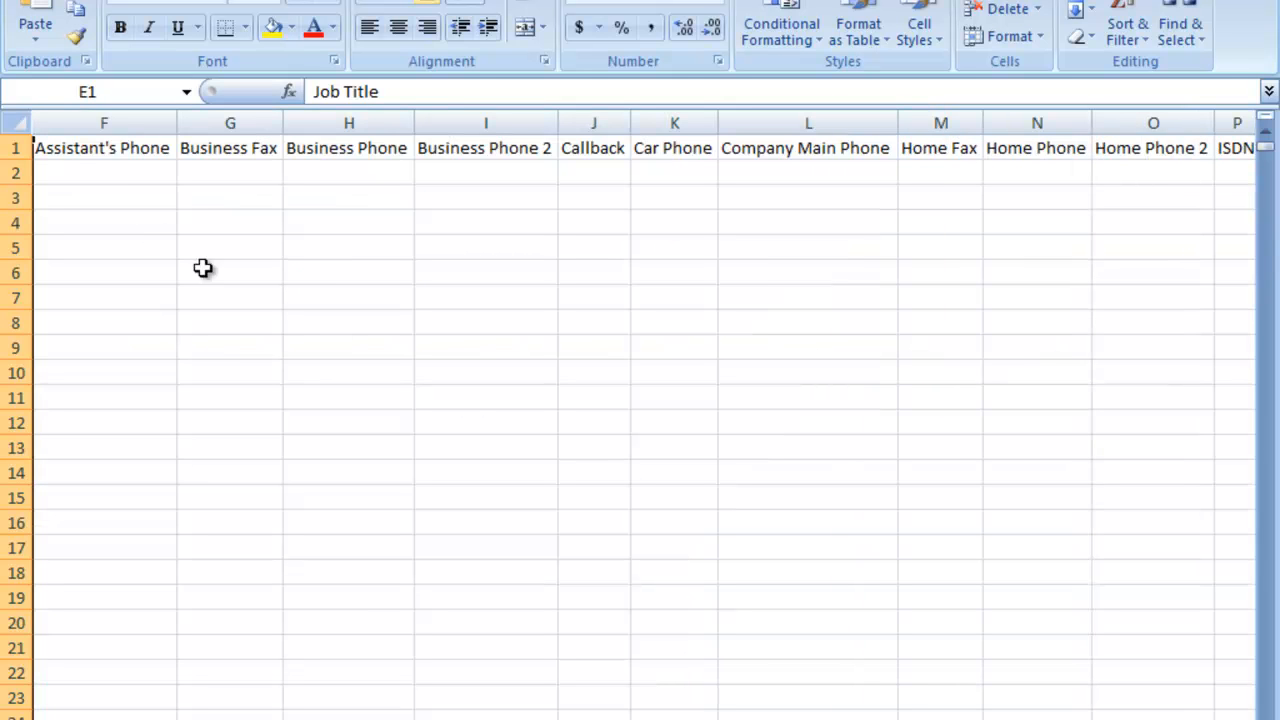
{"action": "left_click", "coordinate": [117, 138]}
{"action": "left_click_drag", "start_coordinate": [120, 124], "coordinate": [953, 122]}
{"action": "right_click", "coordinate": [953, 122]}
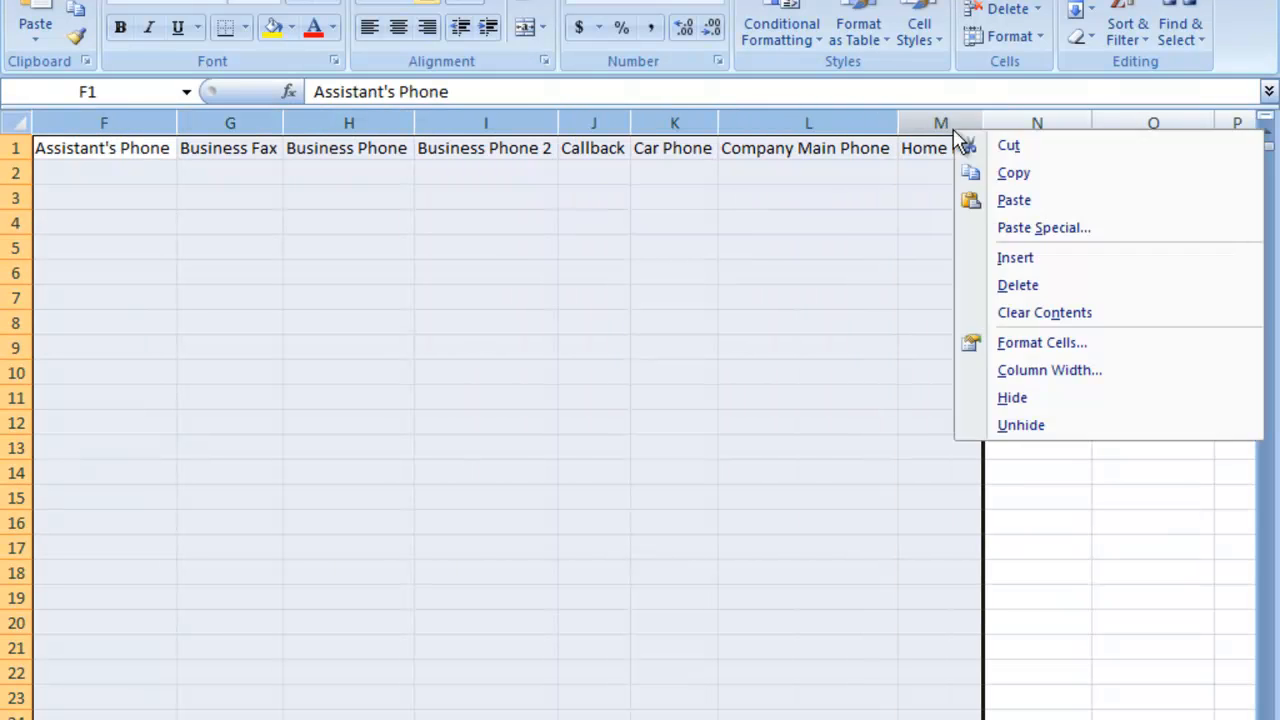
{"action": "left_click", "coordinate": [1002, 285]}
{"action": "right_click", "coordinate": [739, 121]}
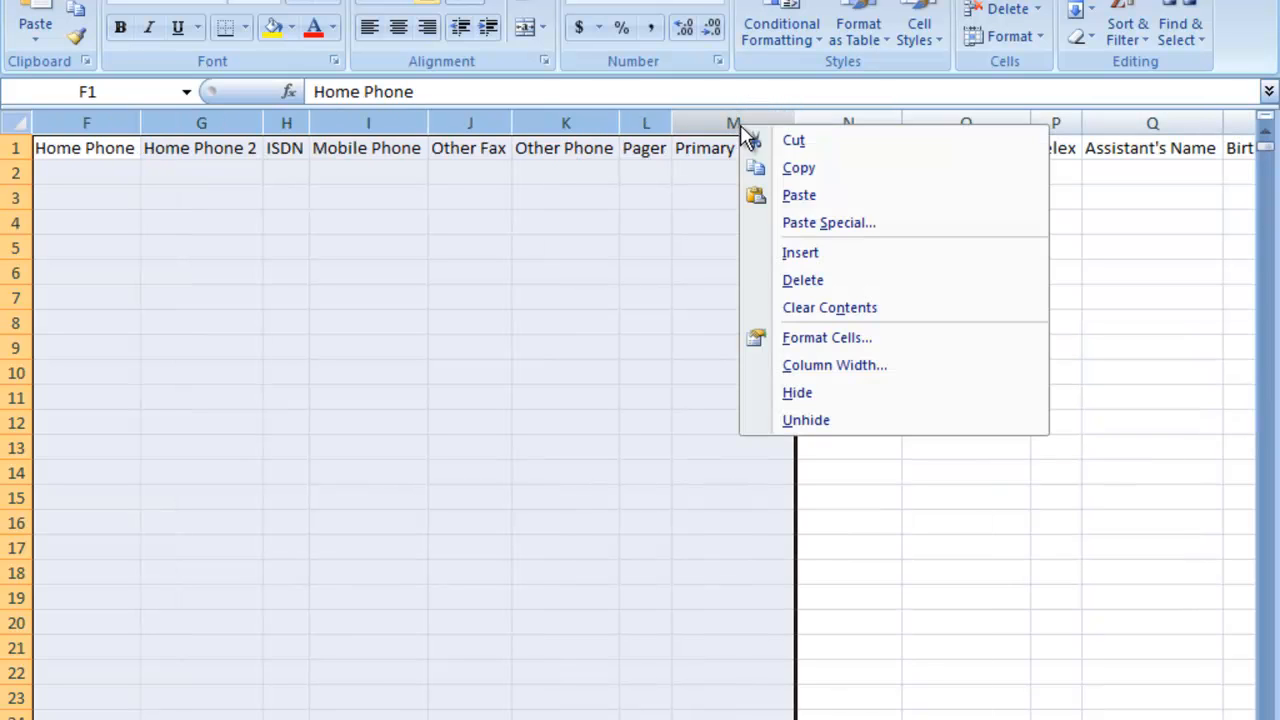
{"action": "left_click", "coordinate": [803, 281]}
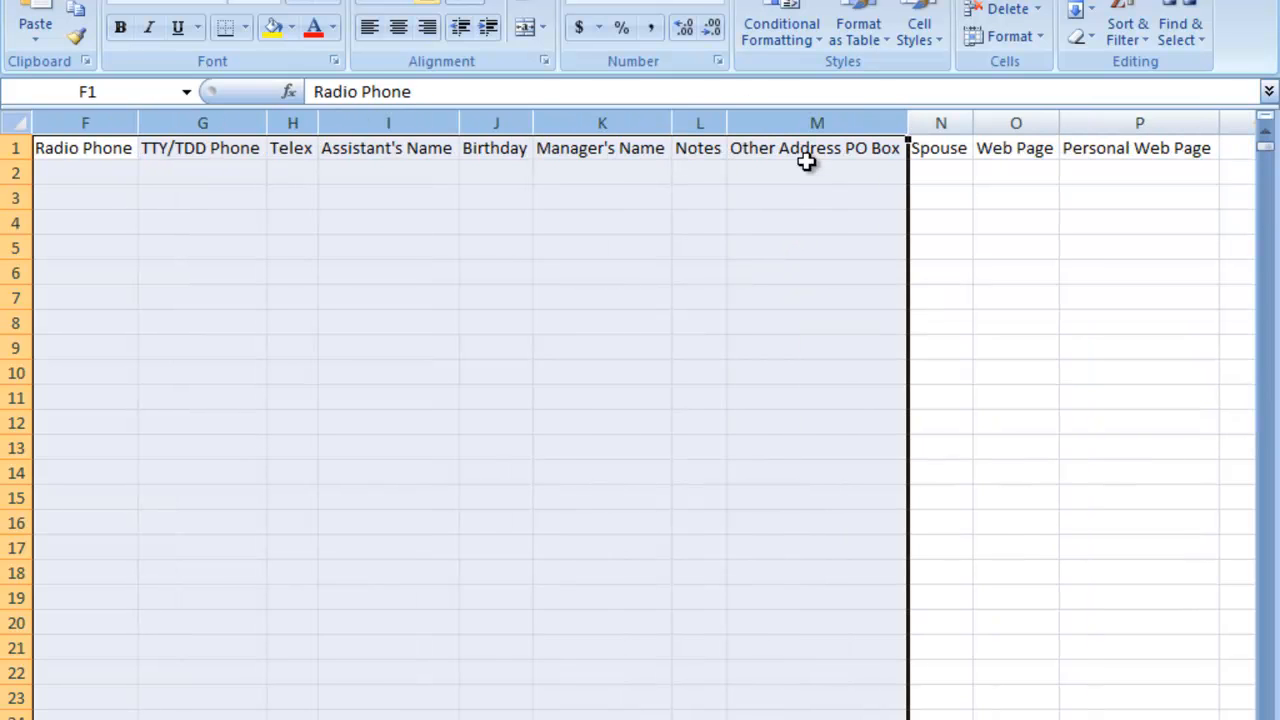
{"action": "right_click", "coordinate": [812, 128]}
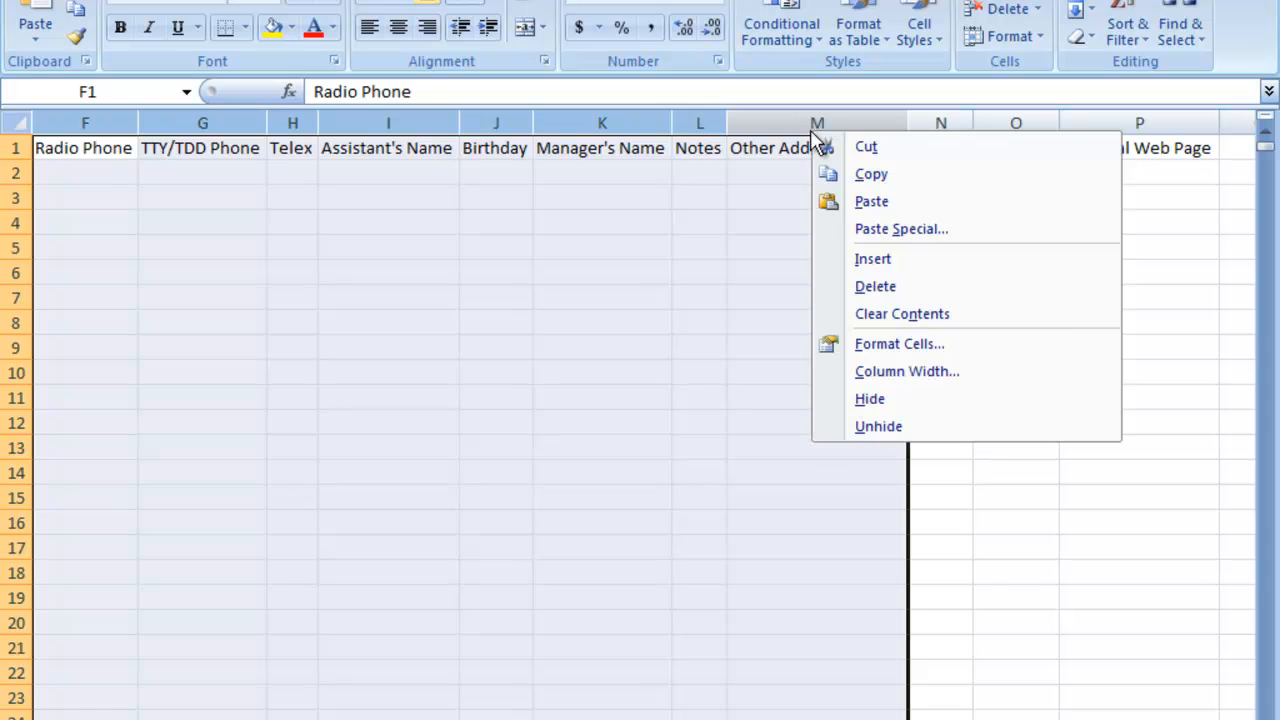
{"action": "left_click", "coordinate": [868, 288]}
{"action": "right_click", "coordinate": [704, 122]}
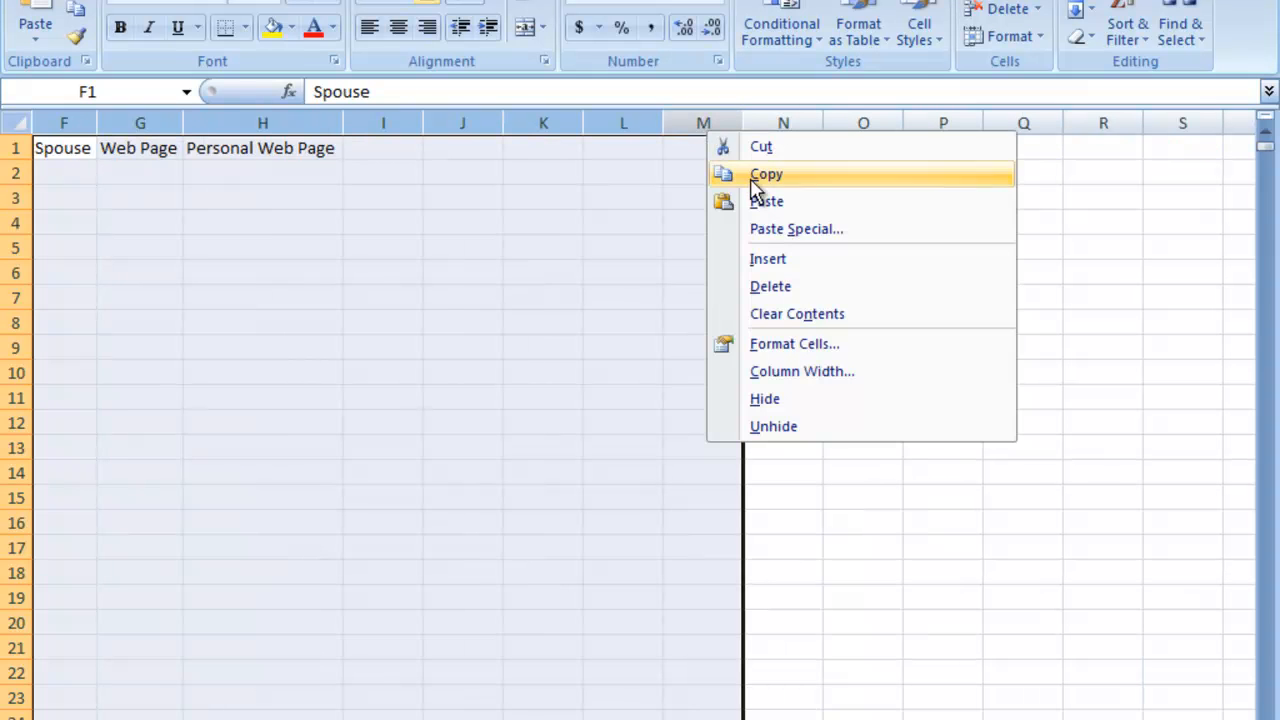
{"action": "left_click", "coordinate": [768, 289]}
Narrow the Last Name and E-mail Address columns to fit their contents more closely
{"action": "scroll", "coordinate": [640, 420], "scroll_direction": "left", "scroll_amount": 5}
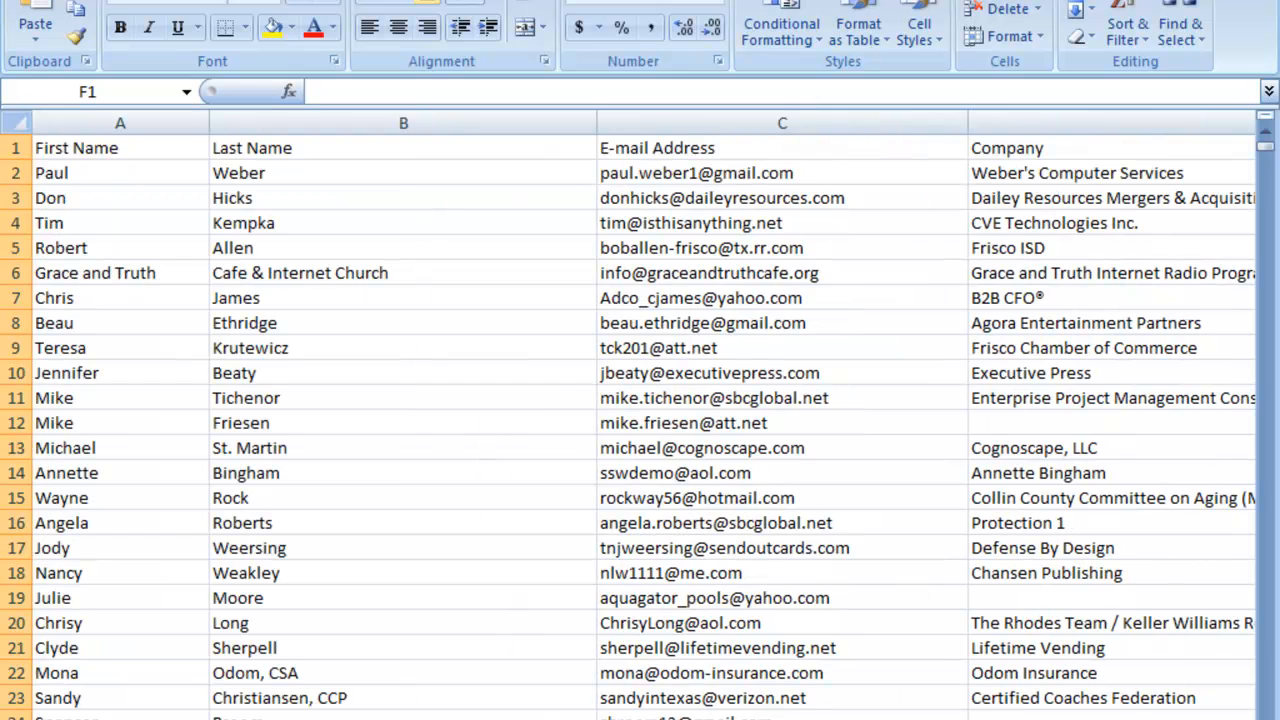
{"action": "left_click", "coordinate": [543, 120]}
{"action": "left_click_drag", "start_coordinate": [597, 126], "coordinate": [460, 128]}
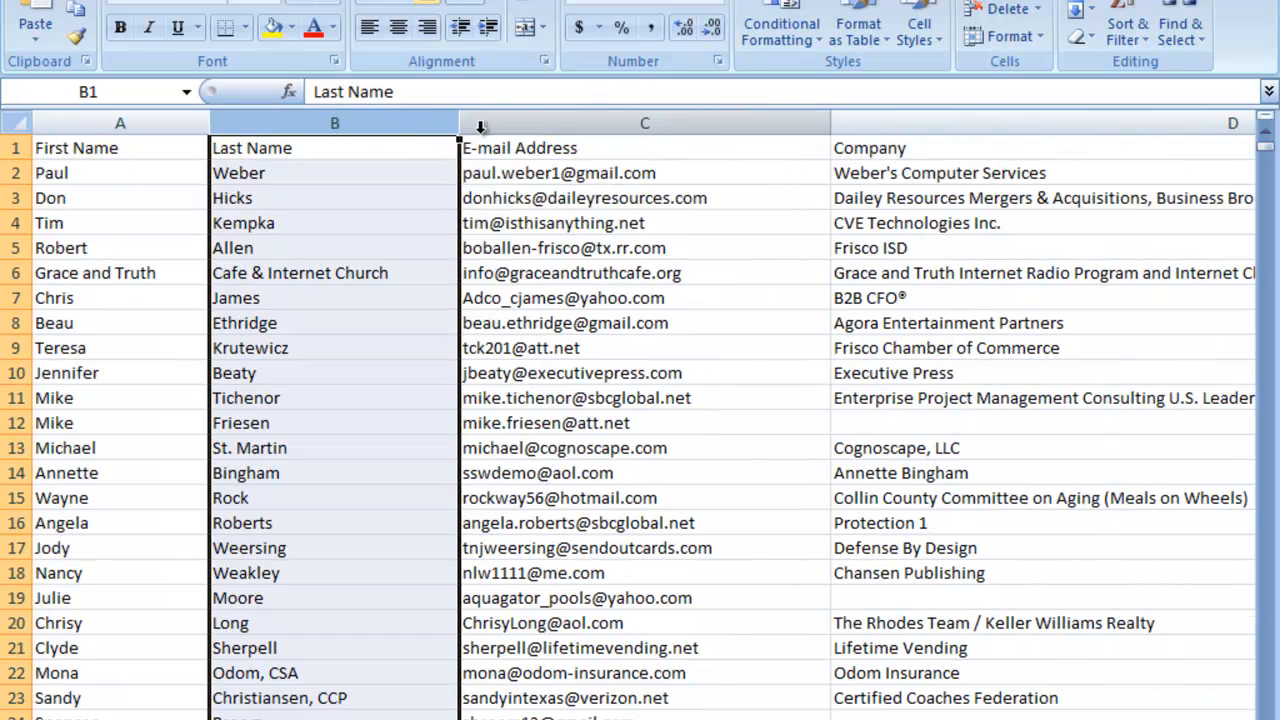
{"action": "left_click_drag", "start_coordinate": [828, 123], "coordinate": [755, 140]}
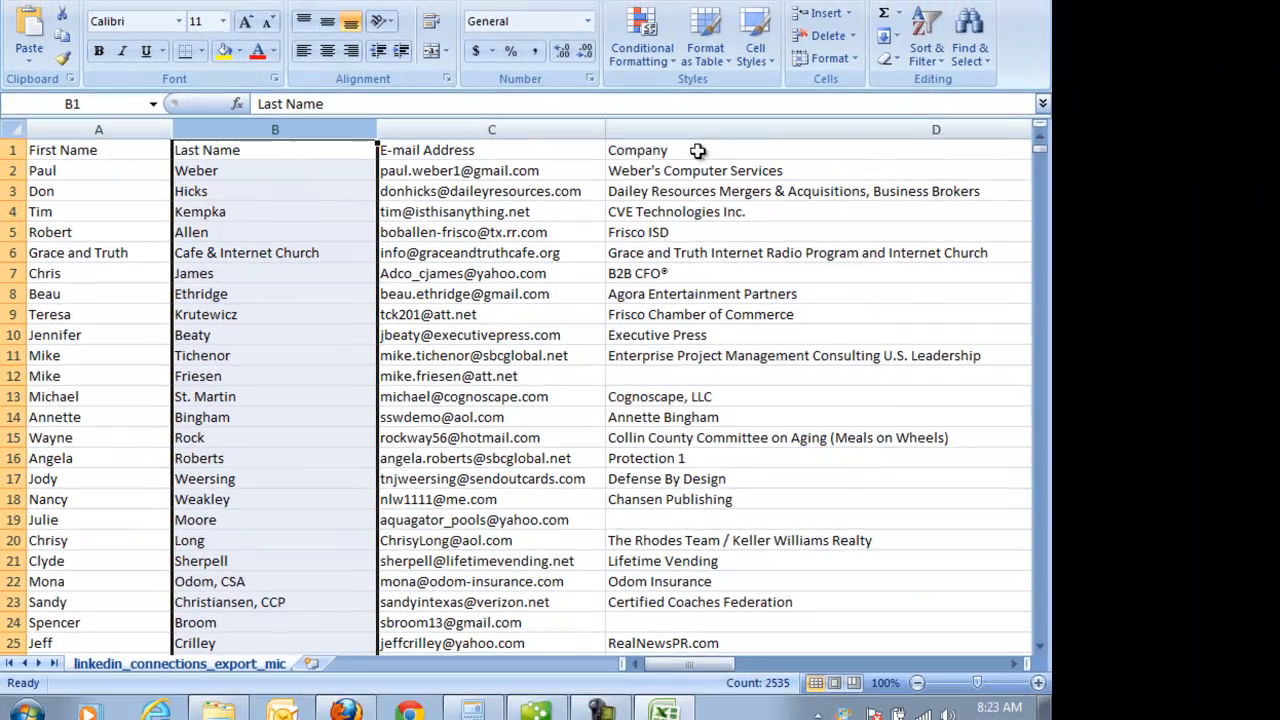
Narrow the Company and Job Title columns so more of the table fits on screen
{"action": "mouse_move", "coordinate": [687, 650]}
{"action": "left_mouse_down"}
{"action": "mouse_move", "coordinate": [714, 651]}
{"action": "mouse_move", "coordinate": [690, 651]}
{"action": "left_mouse_up"}
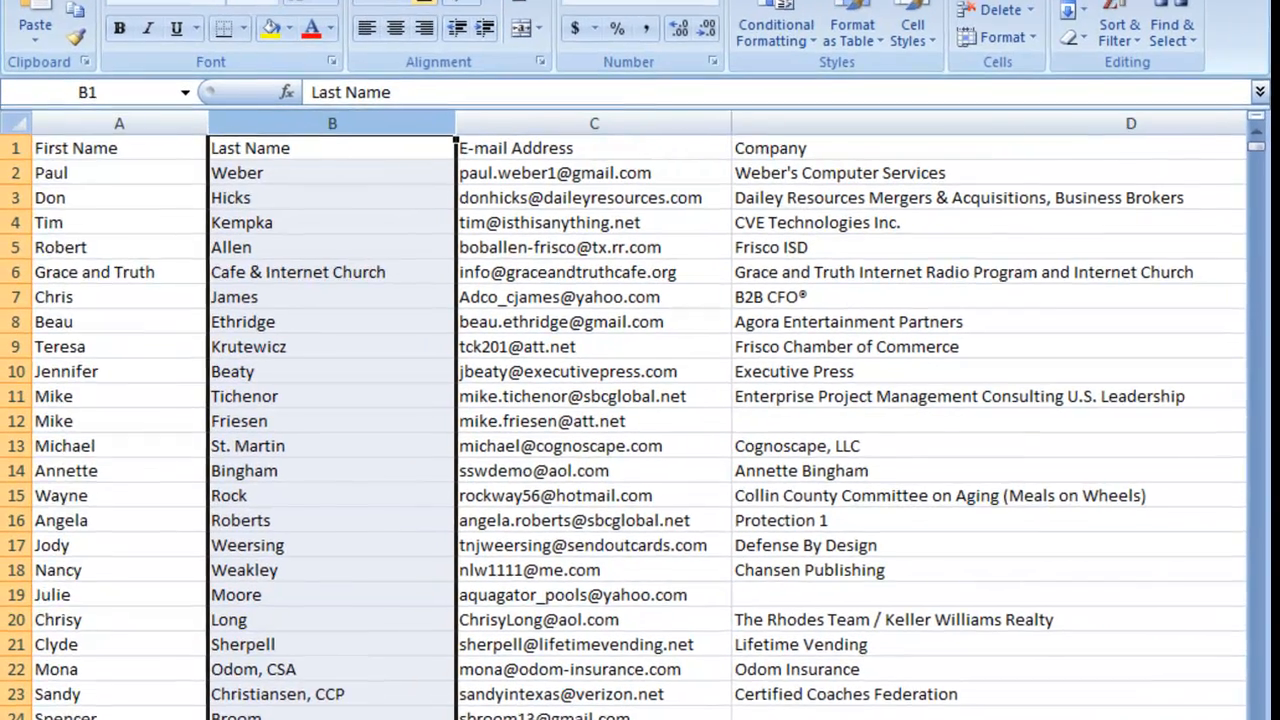
{"action": "left_click", "coordinate": [1042, 678]}
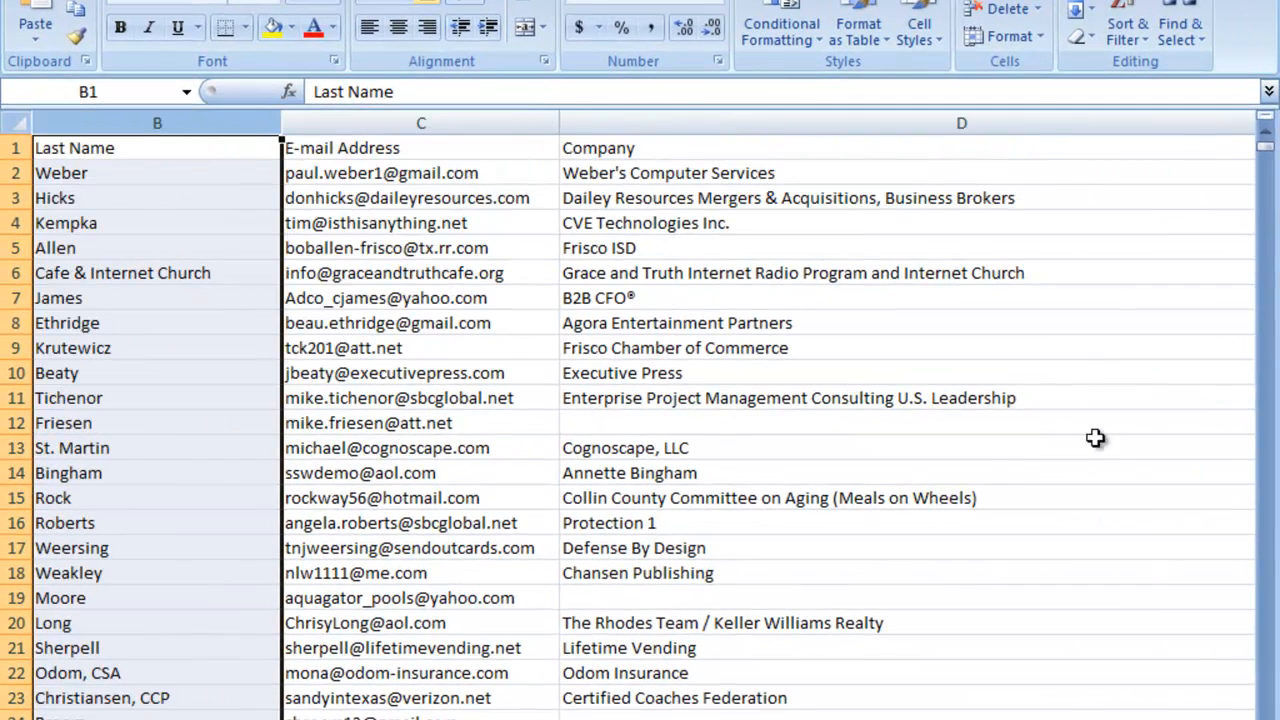
{"action": "left_click", "coordinate": [768, 126]}
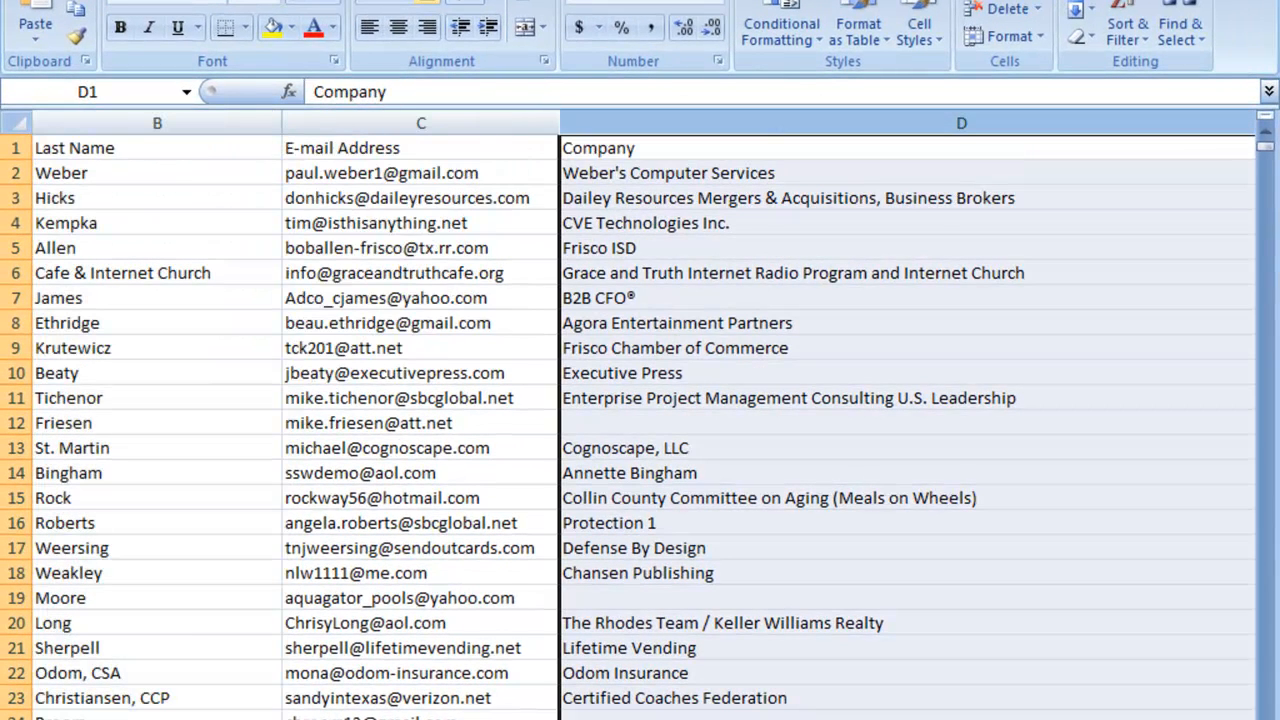
{"action": "scroll", "coordinate": [644, 420], "scroll_direction": "right", "scroll_amount": 2}
{"action": "left_click_drag", "start_coordinate": [836, 126], "coordinate": [33, 126]}
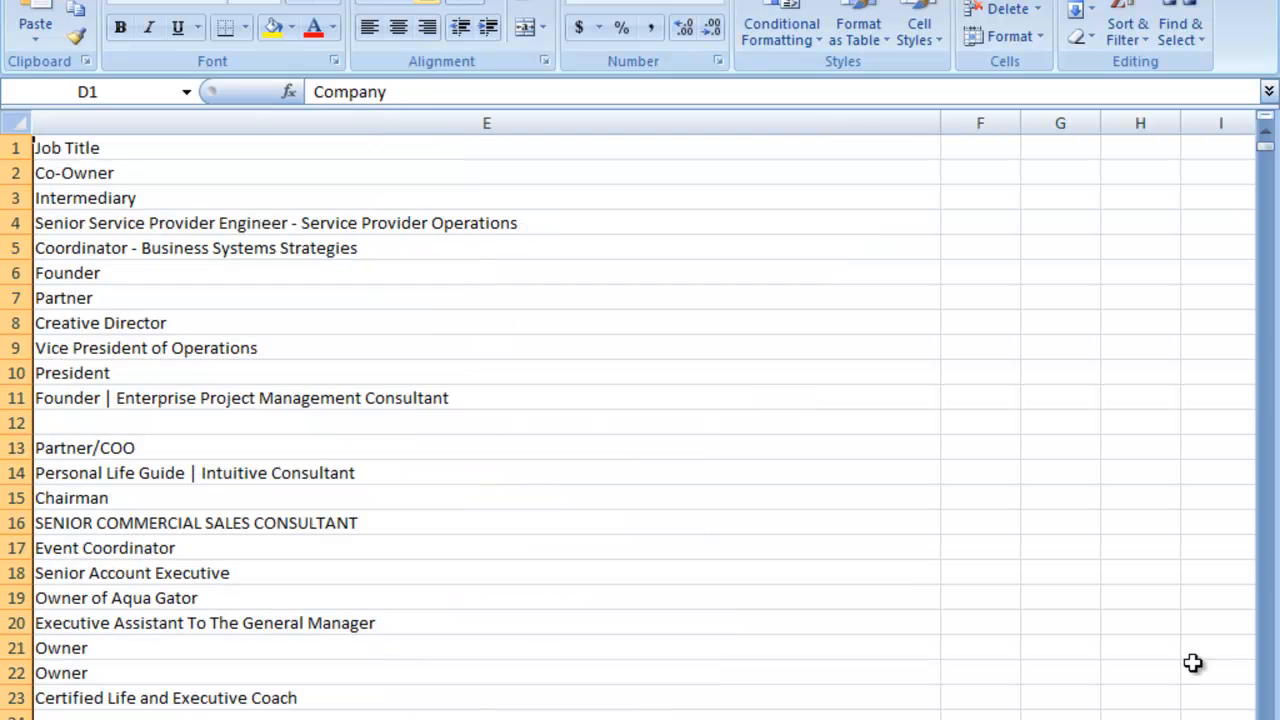
{"action": "left_click_drag", "start_coordinate": [937, 120], "coordinate": [440, 126]}
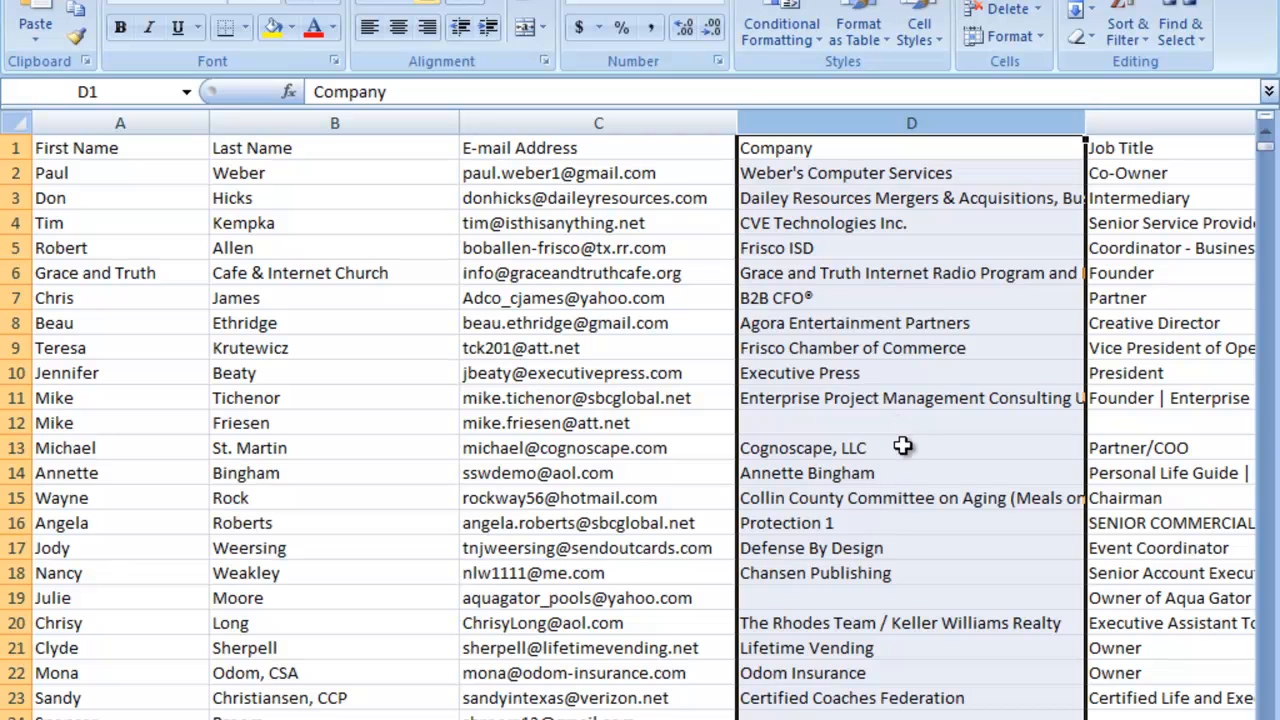
{"action": "left_click", "coordinate": [997, 701]}
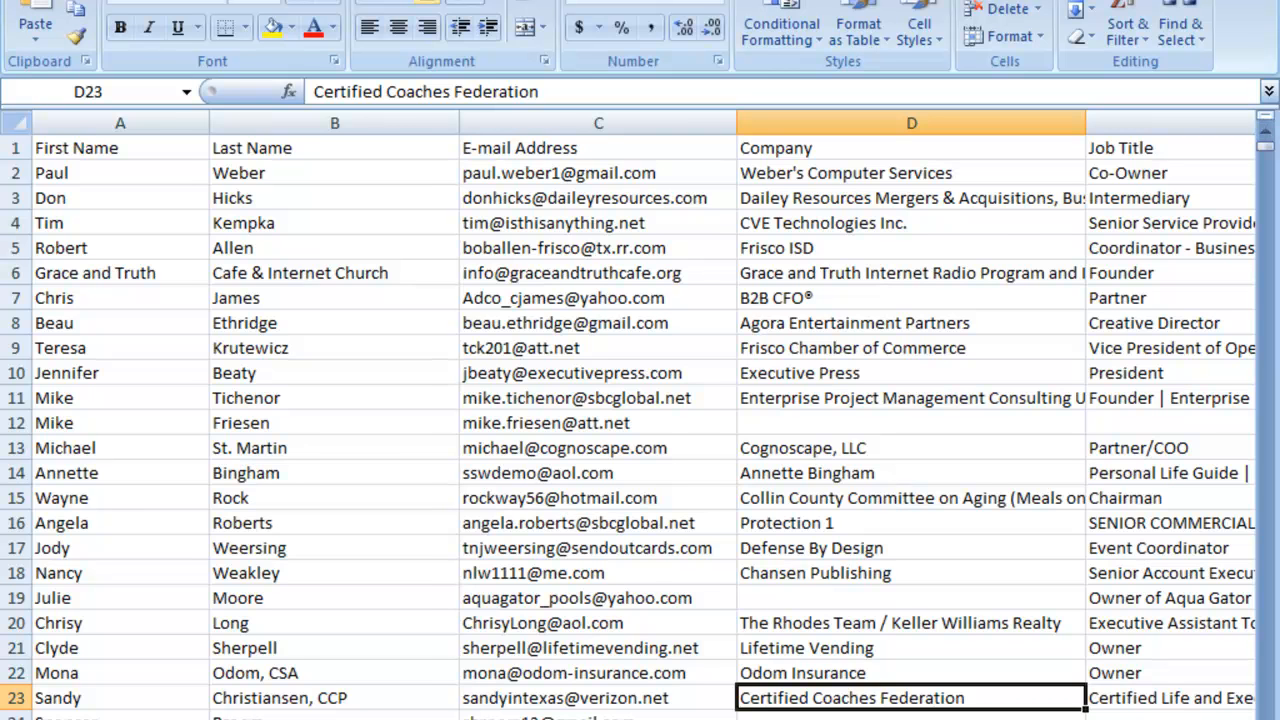
Examine the Job Title column for entries containing commas, such as the long title in cell E35
{"action": "scroll", "coordinate": [644, 415], "scroll_direction": "right", "scroll_amount": 2}
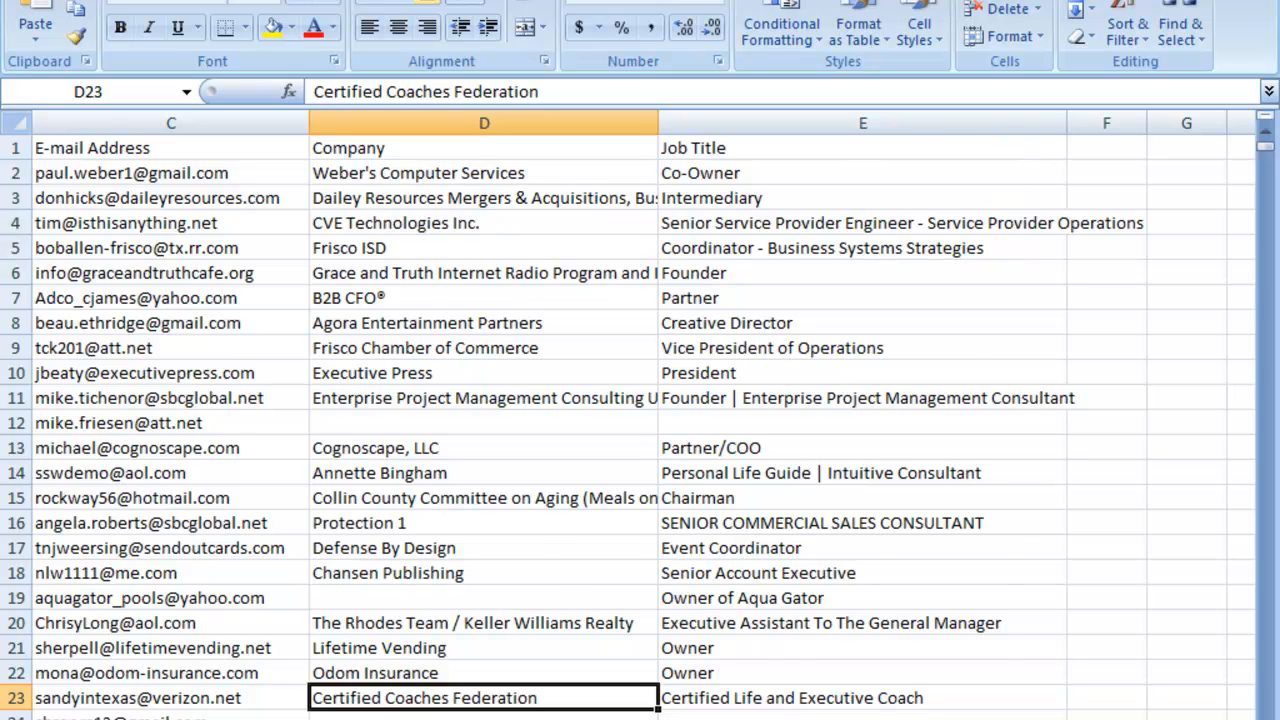
{"action": "scroll", "coordinate": [735, 568], "scroll_direction": "right", "scroll_amount": 1}
{"action": "scroll", "coordinate": [652, 521], "scroll_direction": "down", "scroll_amount": 6}
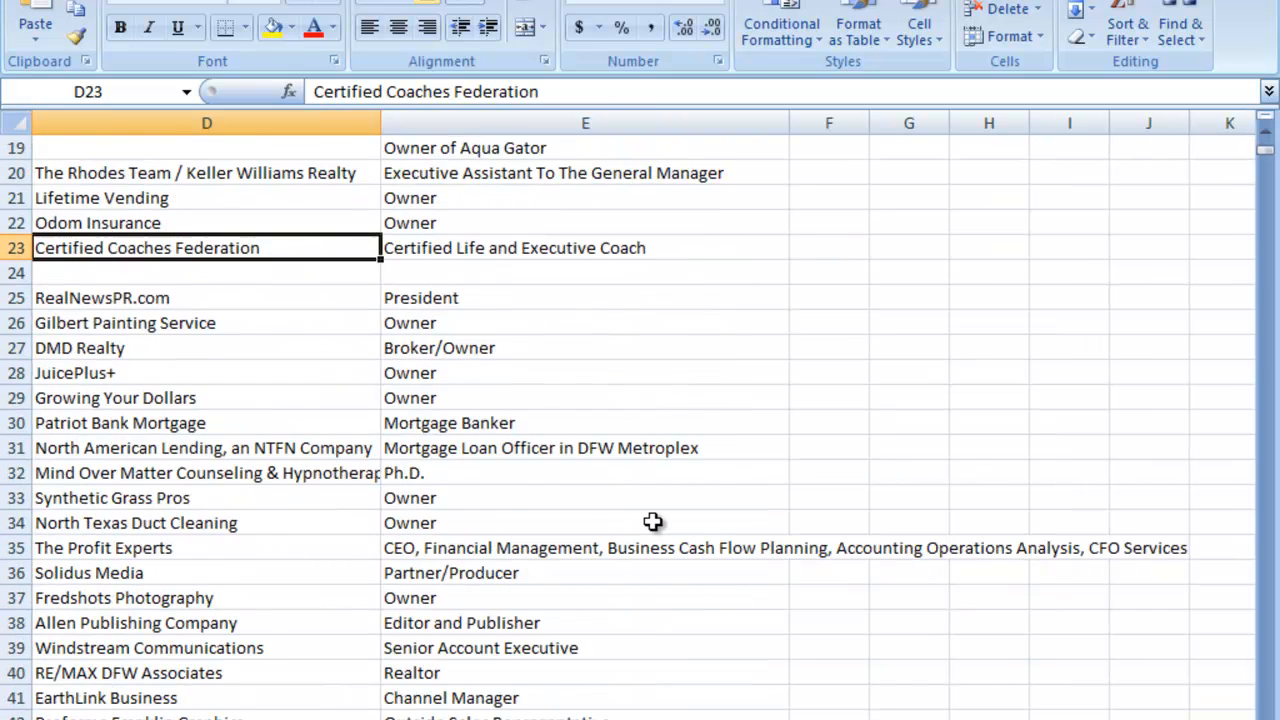
{"action": "left_click", "coordinate": [425, 545]}
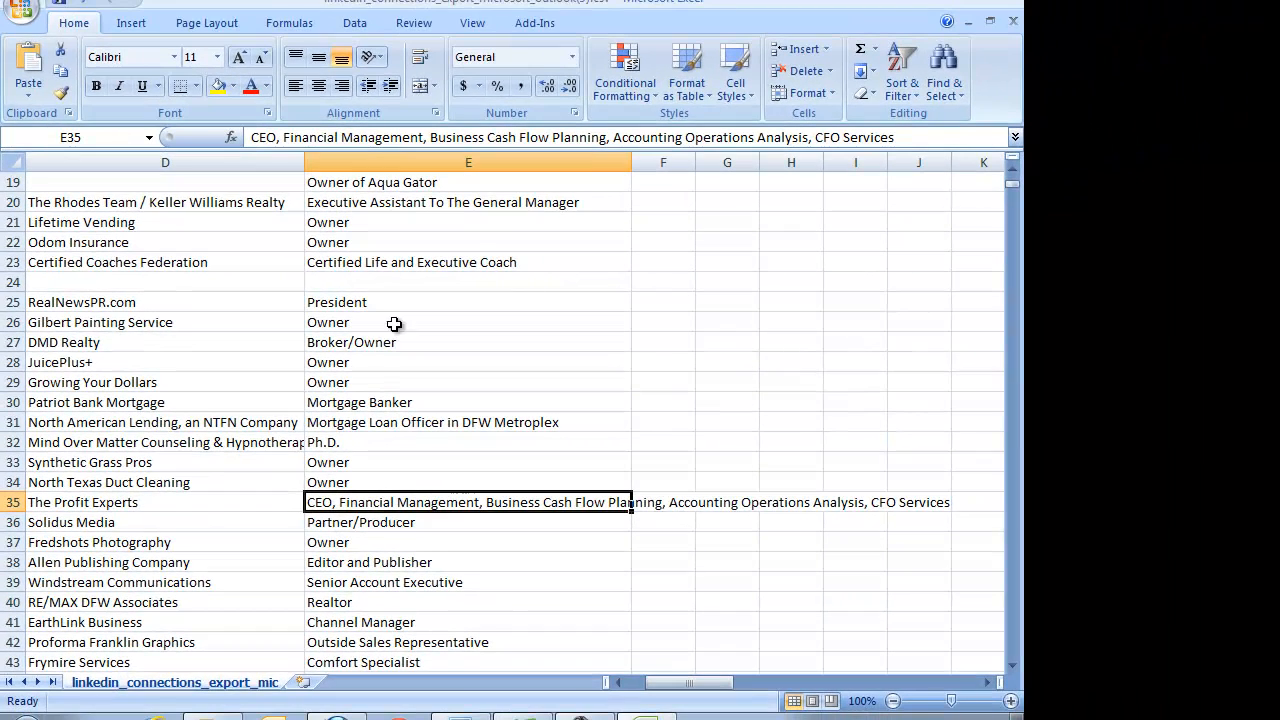
{"action": "left_click", "coordinate": [278, 137]}
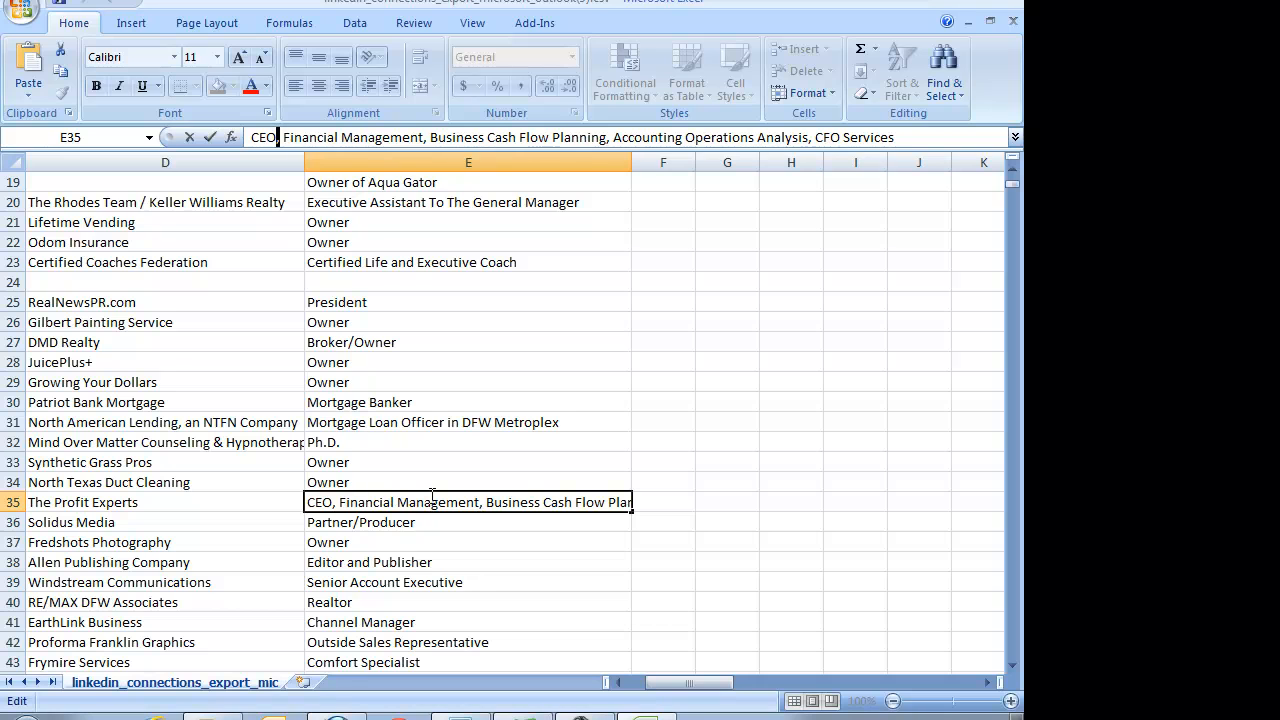
{"action": "left_click", "coordinate": [481, 503]}
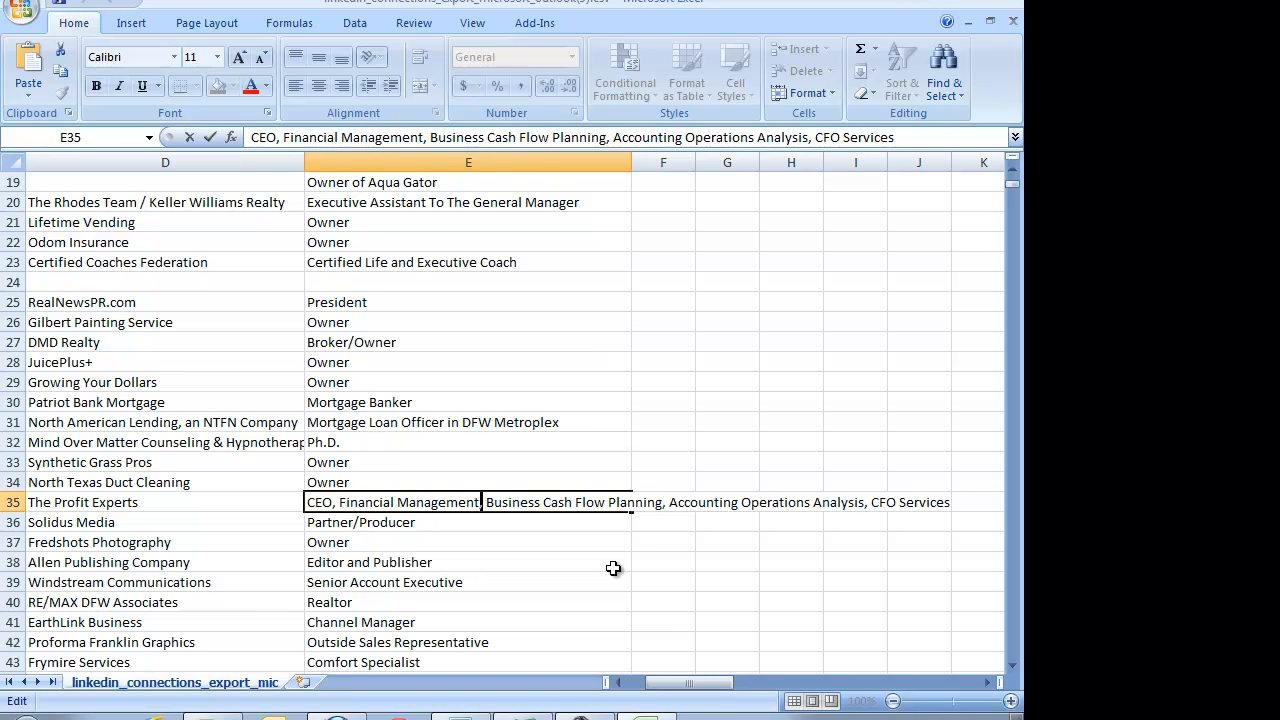
{"action": "left_click", "coordinate": [525, 571]}
{"action": "left_click", "coordinate": [468, 503]}
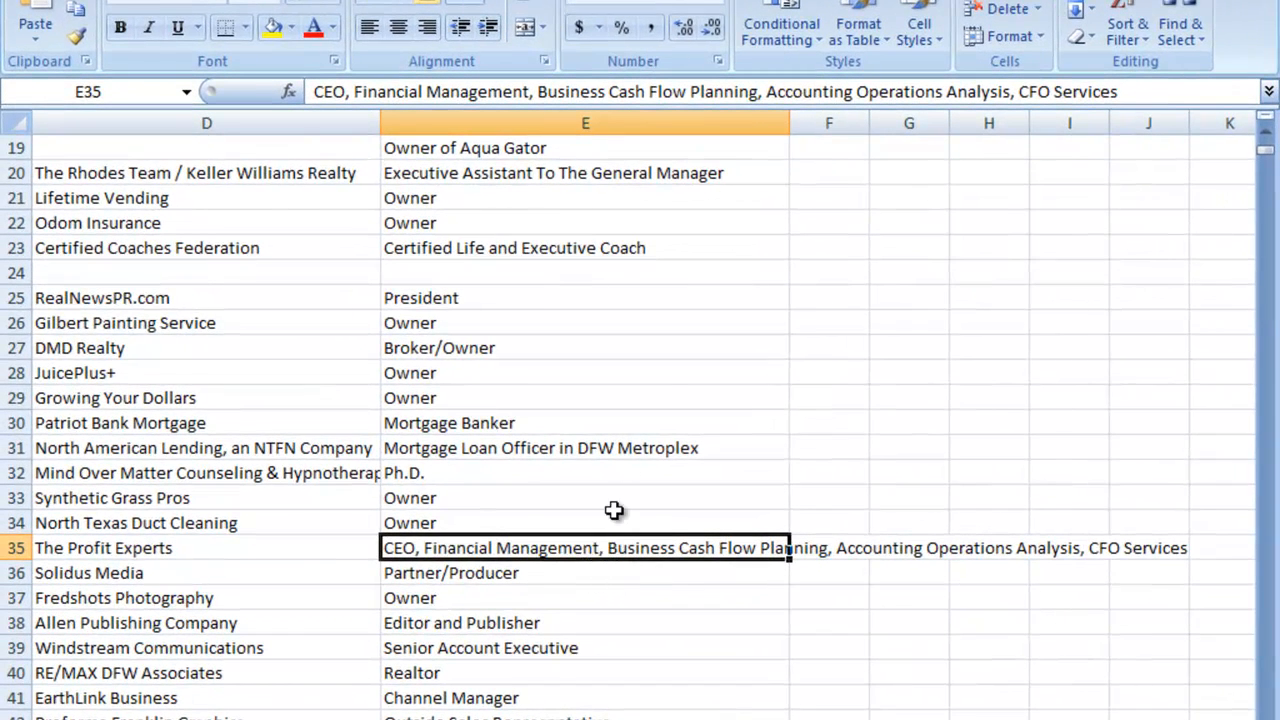
Replace every comma in columns A through E with a space
{"action": "left_click_drag", "start_coordinate": [664, 126], "coordinate": [73, 123]}
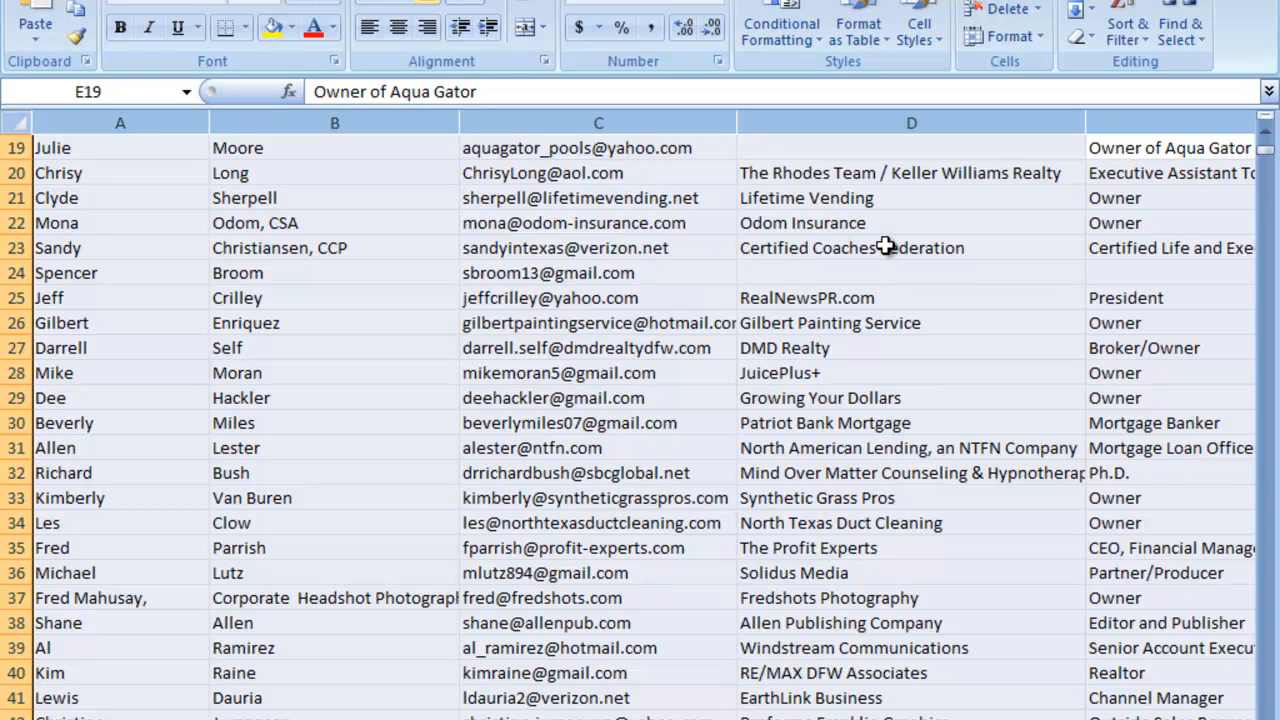
{"action": "left_click", "coordinate": [1192, 44]}
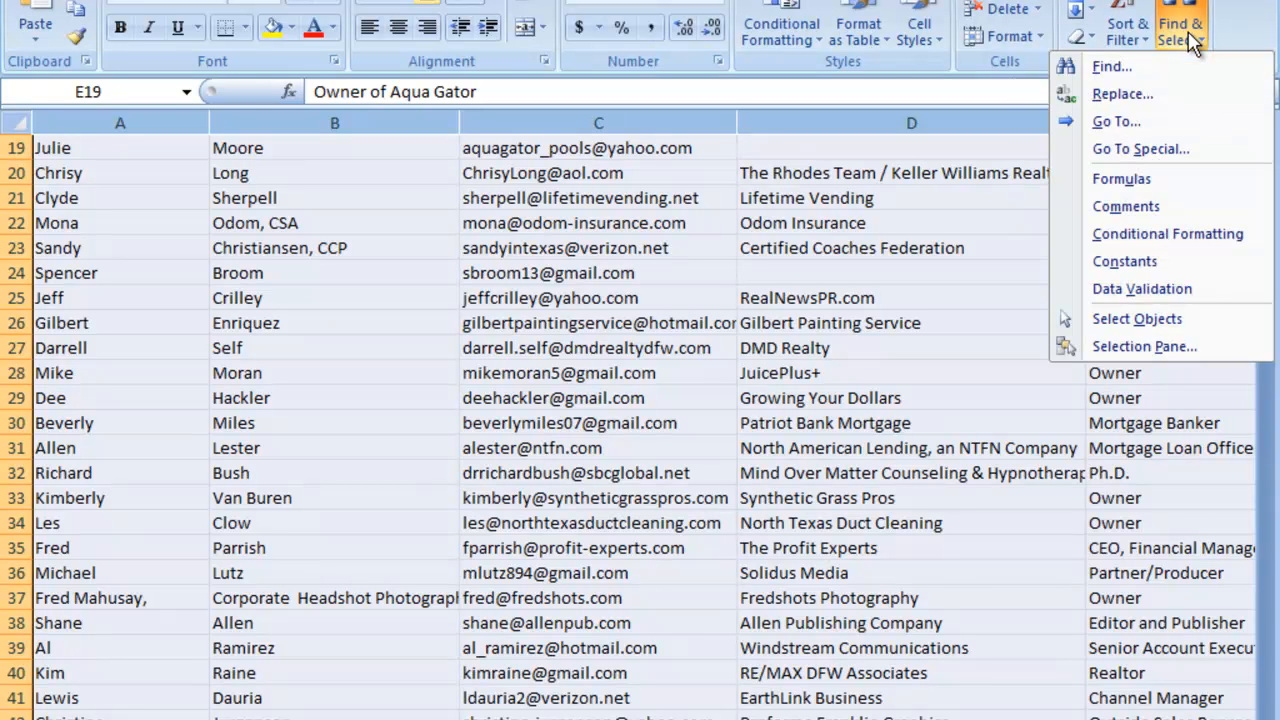
{"action": "left_click", "coordinate": [1122, 92]}
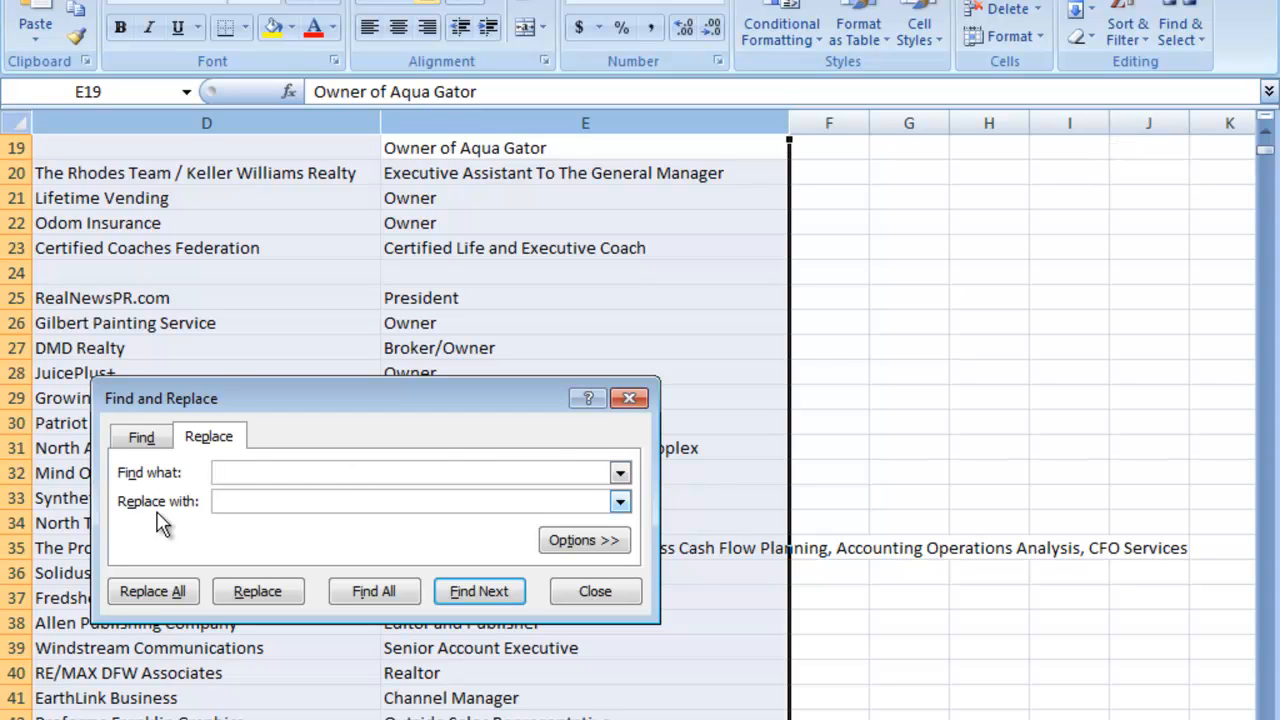
{"action": "type", "text": ","}
{"action": "left_click", "coordinate": [174, 598]}
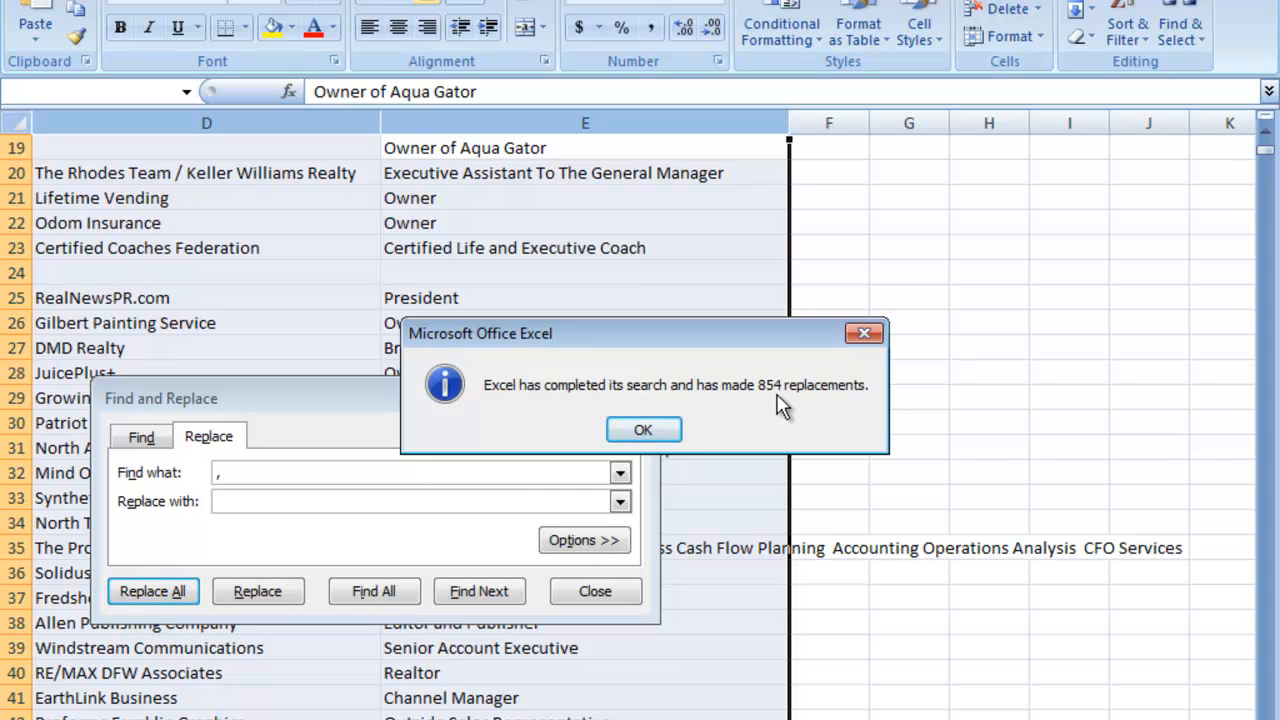
{"action": "left_click", "coordinate": [643, 430]}
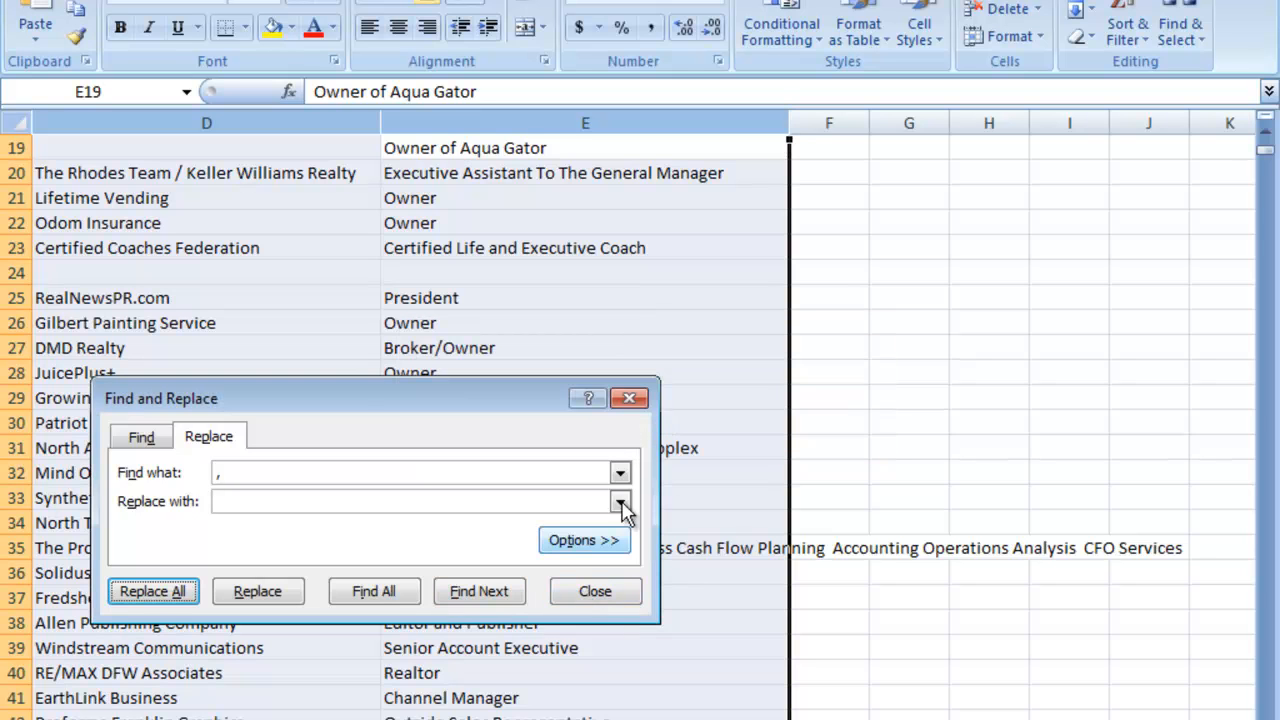
{"action": "left_click", "coordinate": [629, 398]}
{"action": "left_click", "coordinate": [480, 548]}
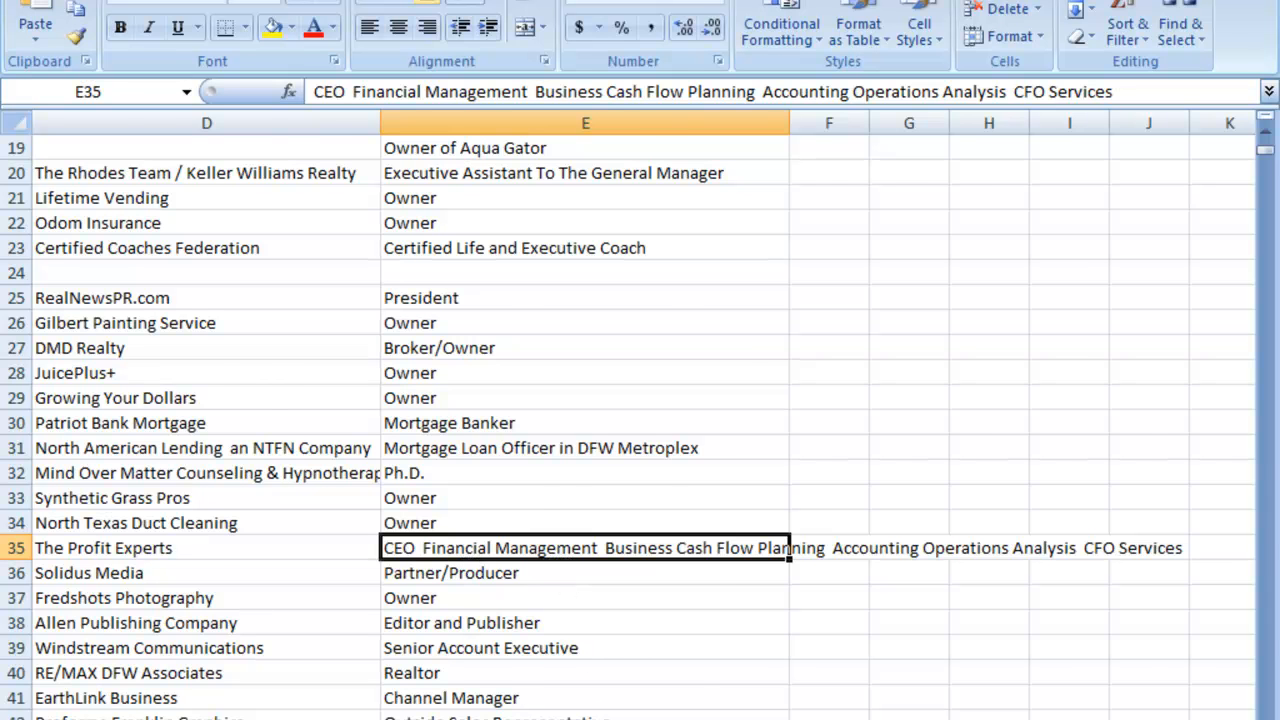
Review the First Name, Last Name, E-mail Address, Company and Job Title headers of the cleaned table
{"action": "scroll", "coordinate": [640, 415], "scroll_direction": "left", "scroll_amount": 3}
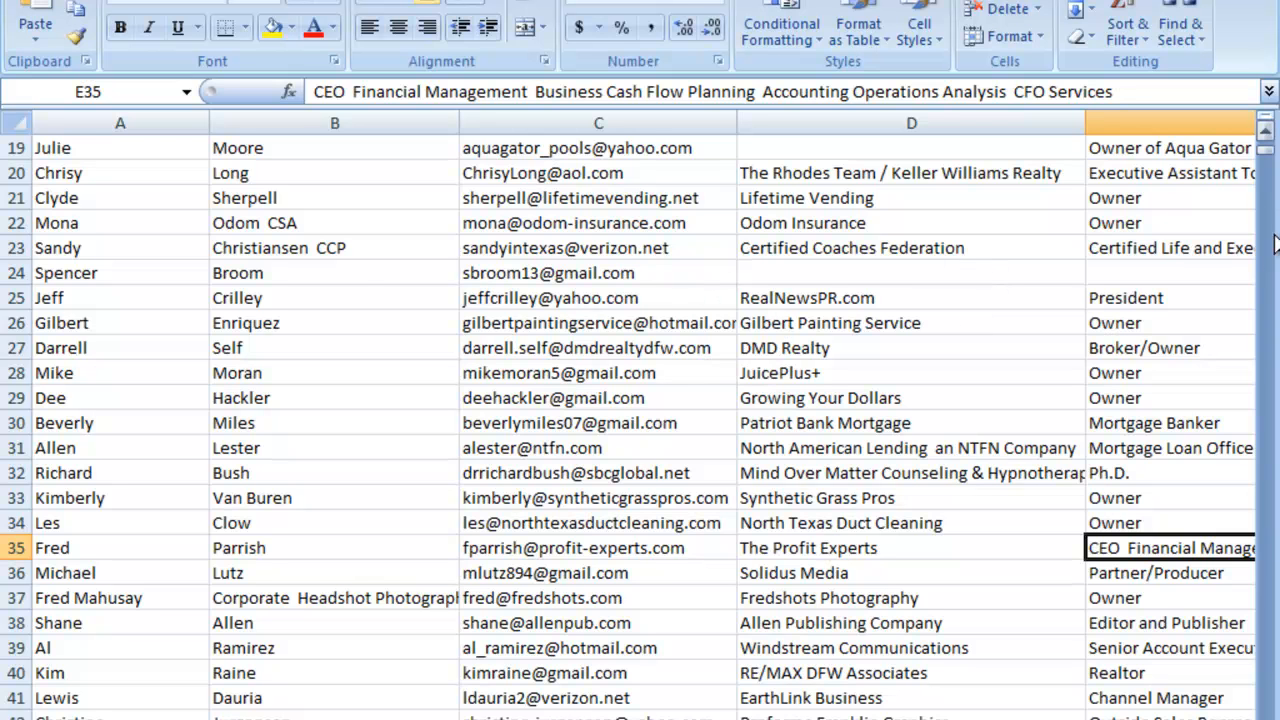
{"action": "left_click_drag", "start_coordinate": [1265, 163], "coordinate": [1265, 145]}
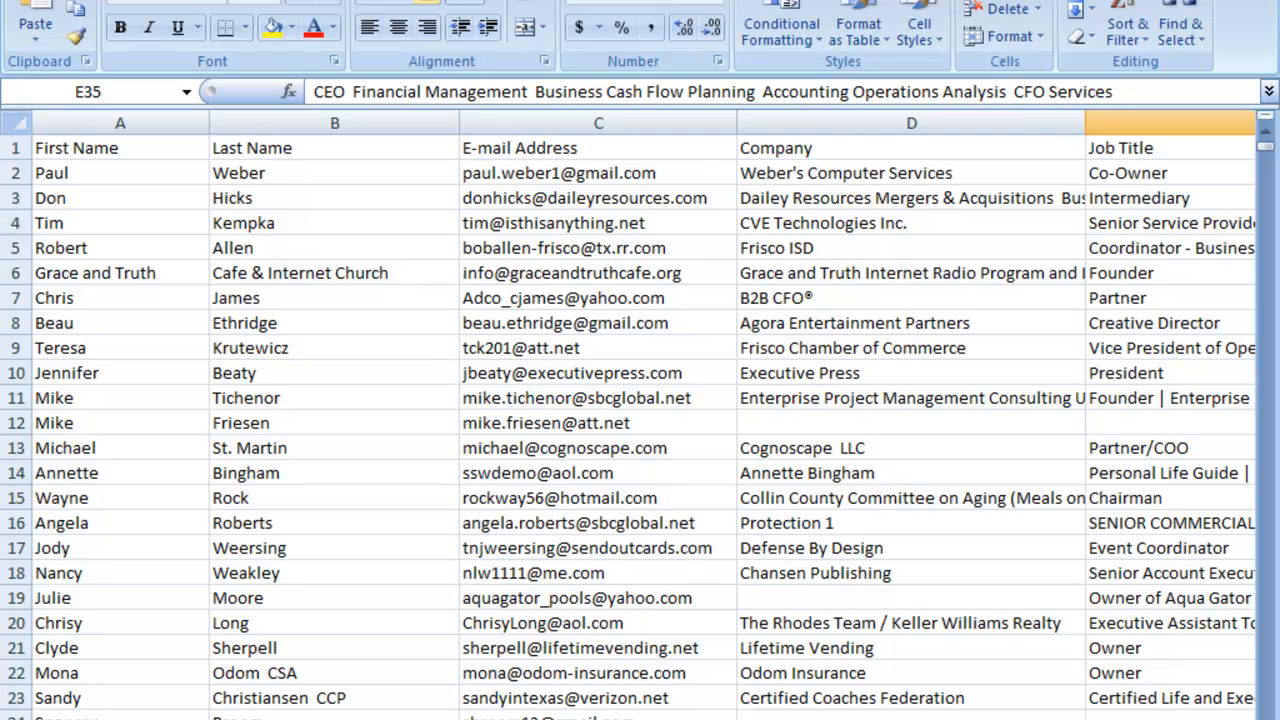
{"action": "left_click", "coordinate": [125, 148]}
{"action": "left_click", "coordinate": [295, 148]}
{"action": "left_click", "coordinate": [490, 148]}
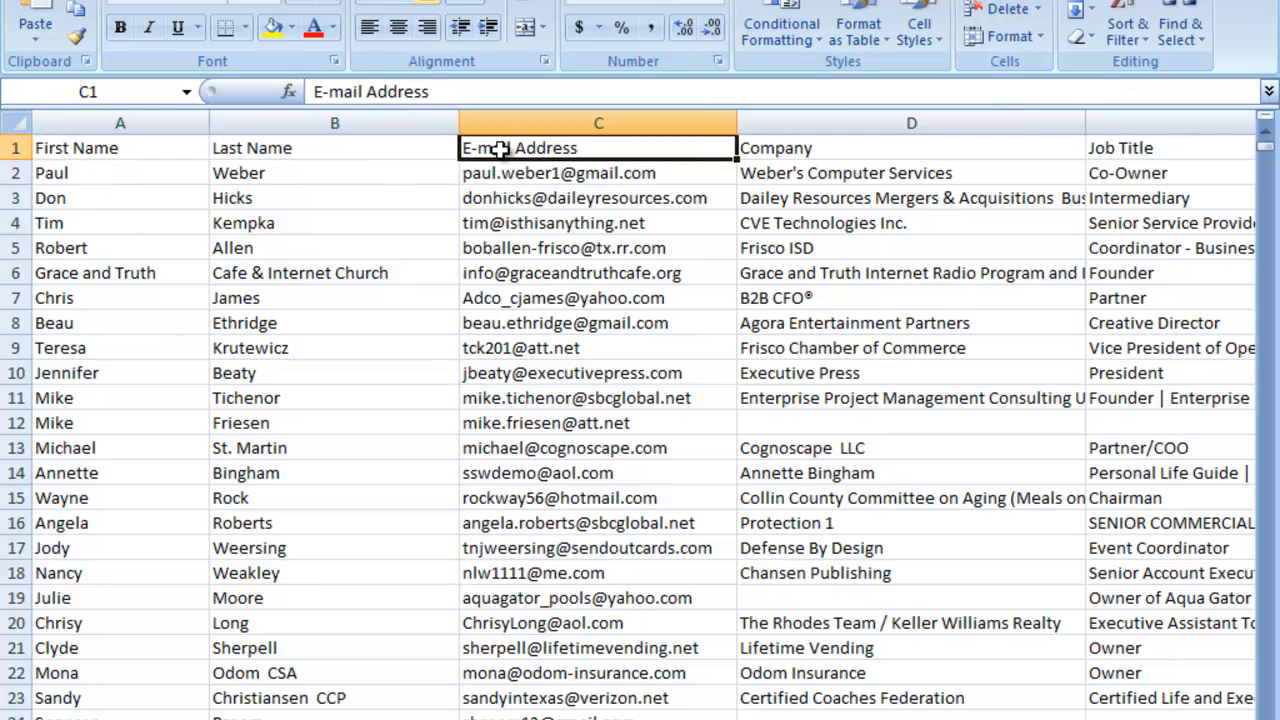
{"action": "left_click", "coordinate": [790, 148]}
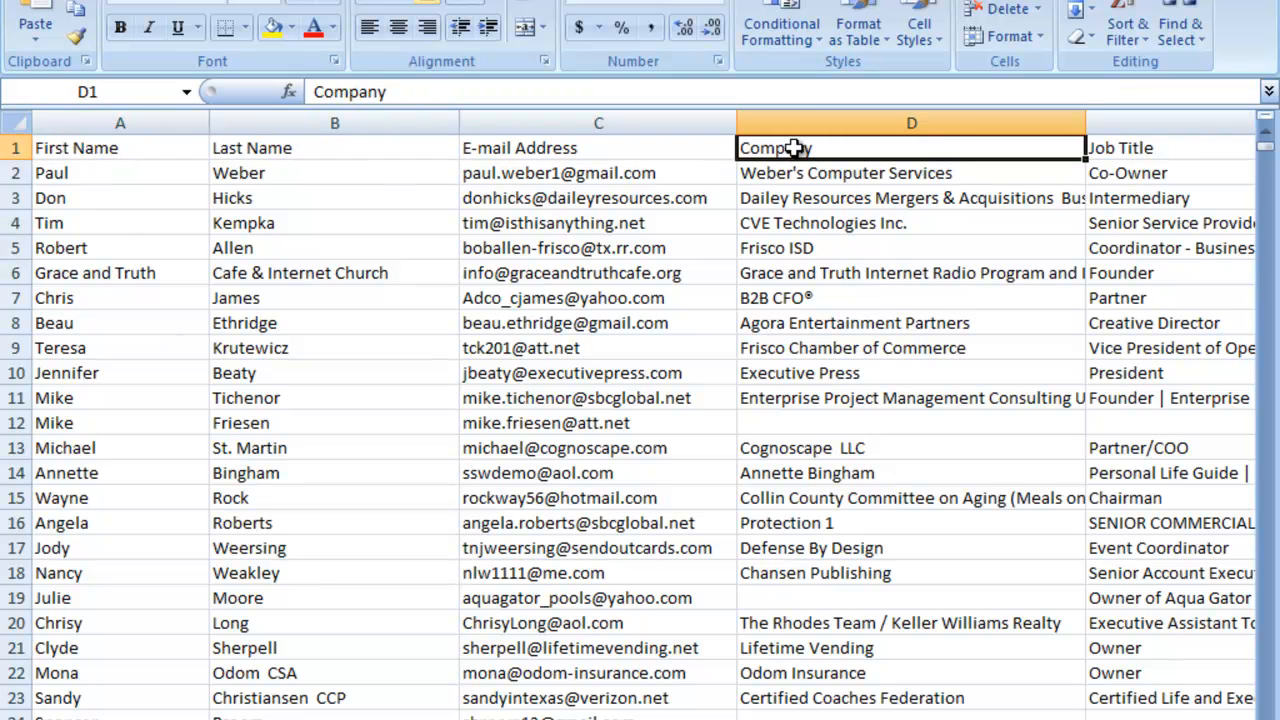
{"action": "left_click", "coordinate": [1130, 152]}
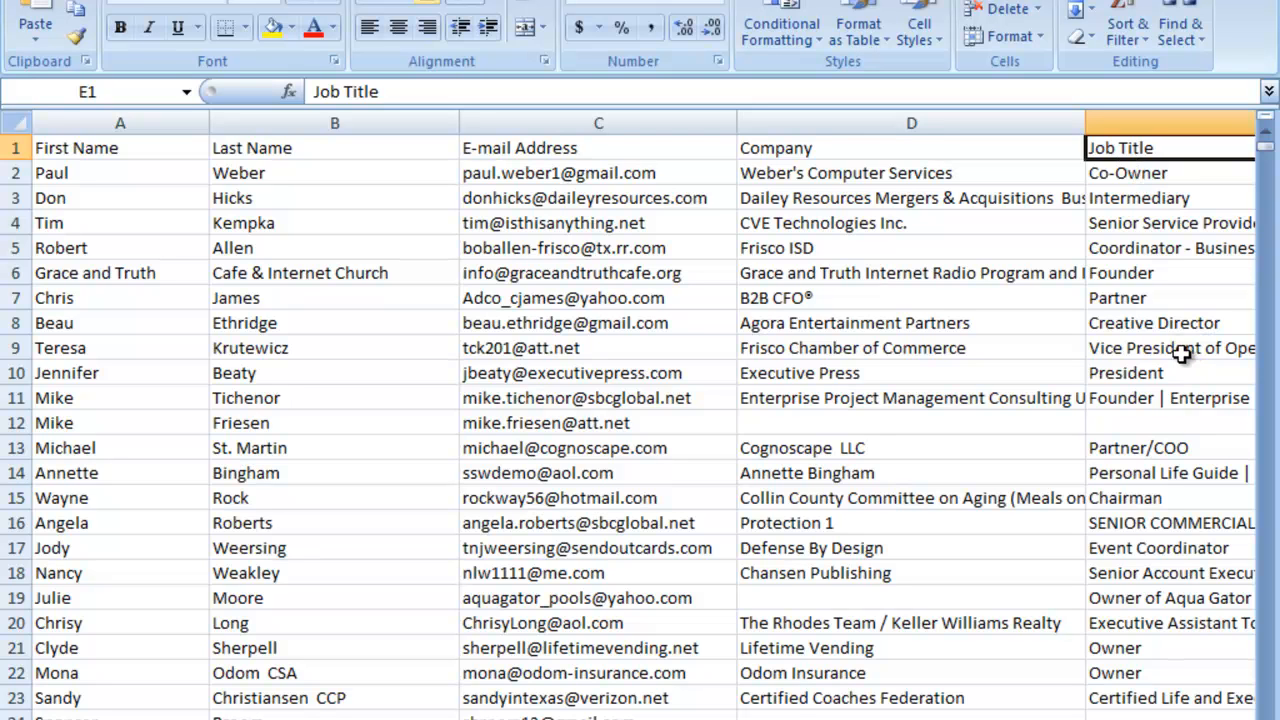